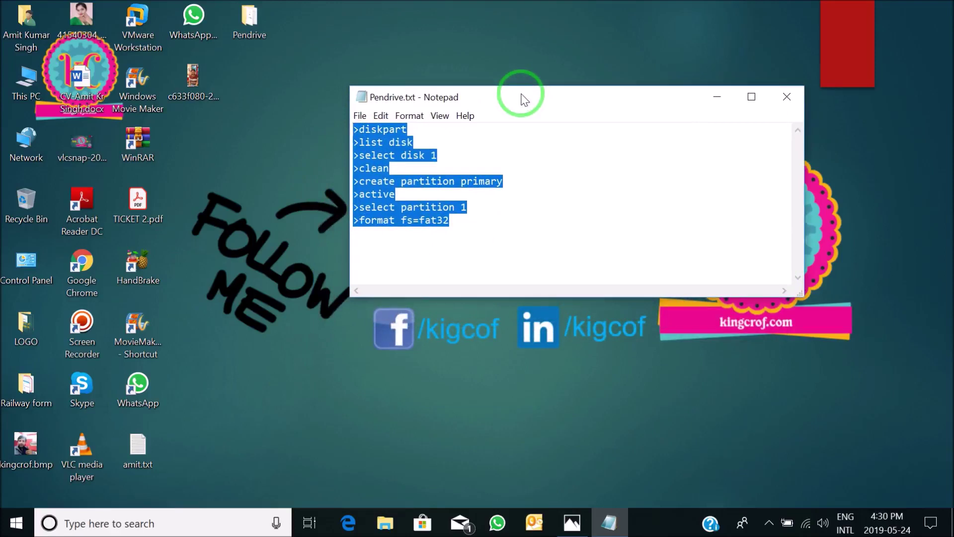
# View the saved 1.PNG screenshot of the drives in This PC, close it and return to the Pendrive.txt notes
pyautogui.moveTo(522, 97); pyautogui.dragTo(527, 67)
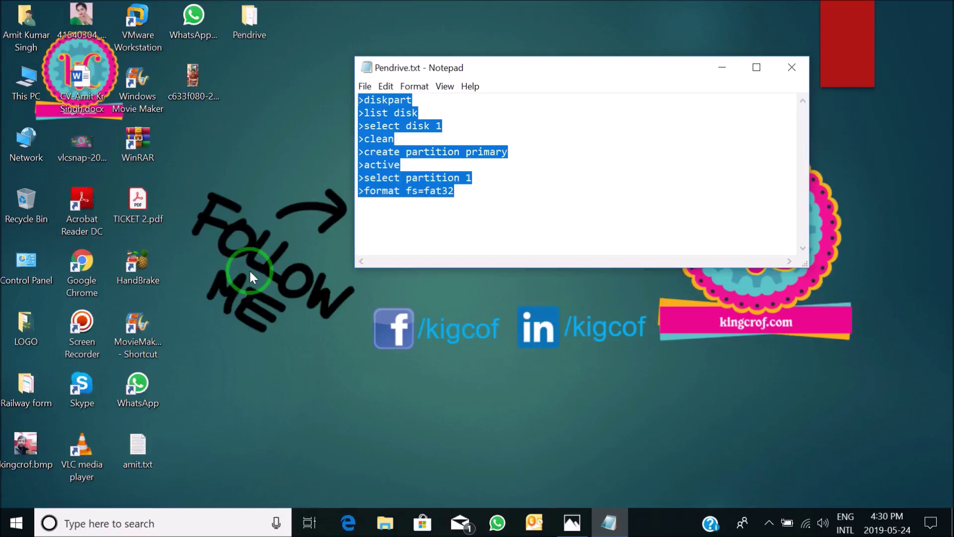
pyautogui.click(571, 522)
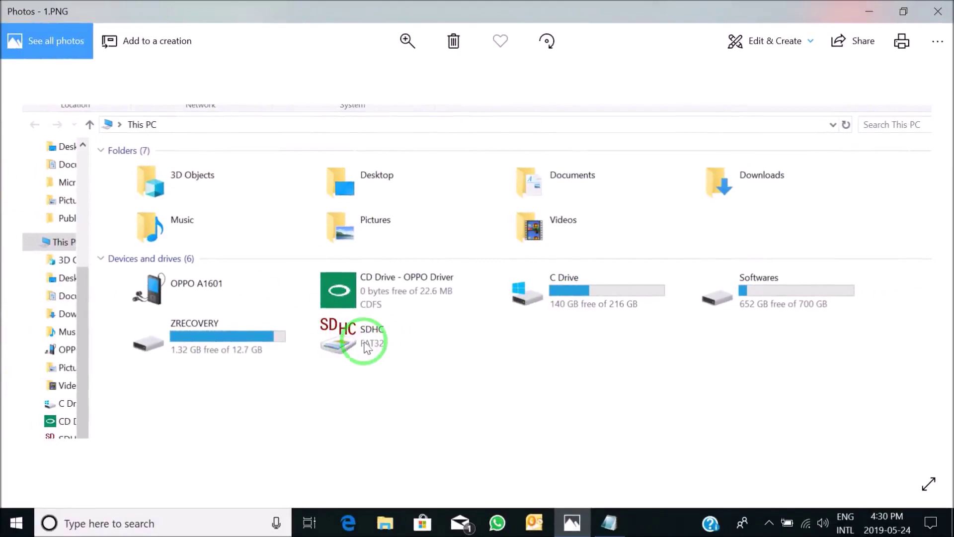
pyautogui.click(942, 19)
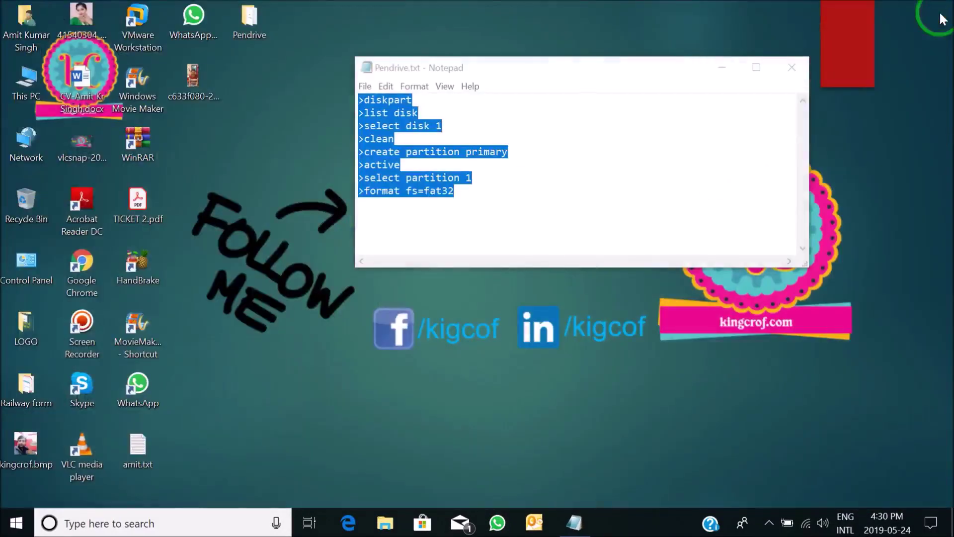
pyautogui.click(573, 523)
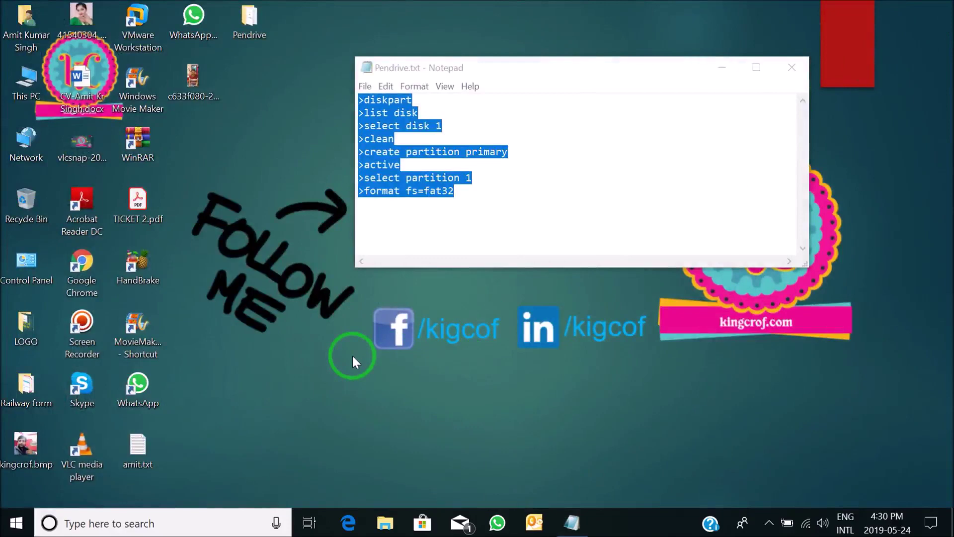
# Open This PC, inspect the contents of the SDHC and Softwares drives, and close the window
pyautogui.click(6, 76)
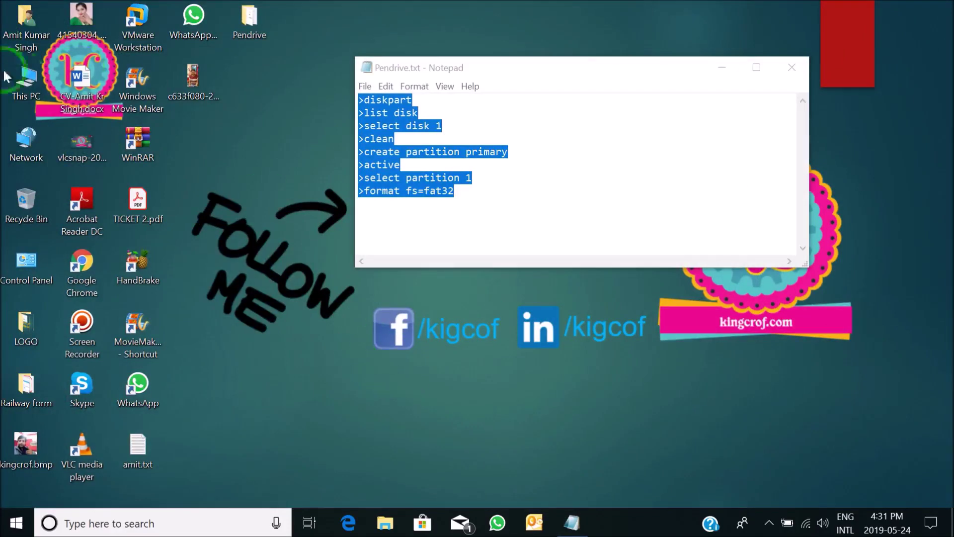
pyautogui.doubleClick(31, 79)
pyautogui.click(532, 291)
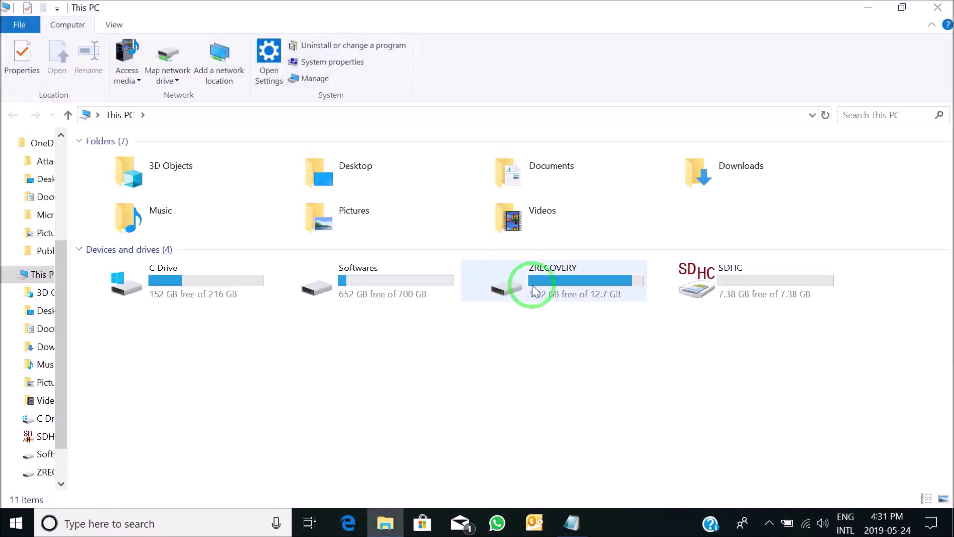
pyautogui.click(785, 277)
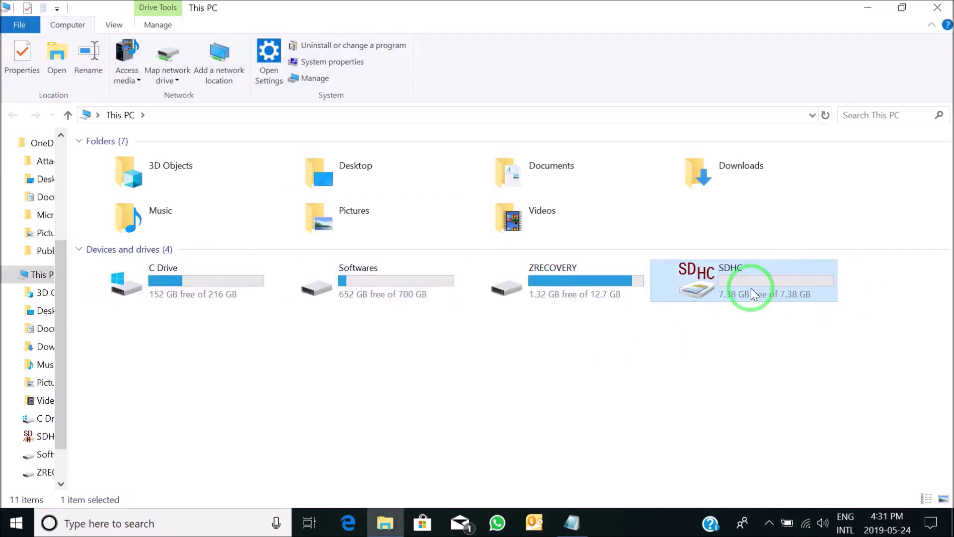
pyautogui.doubleClick(751, 289)
pyautogui.click(13, 115)
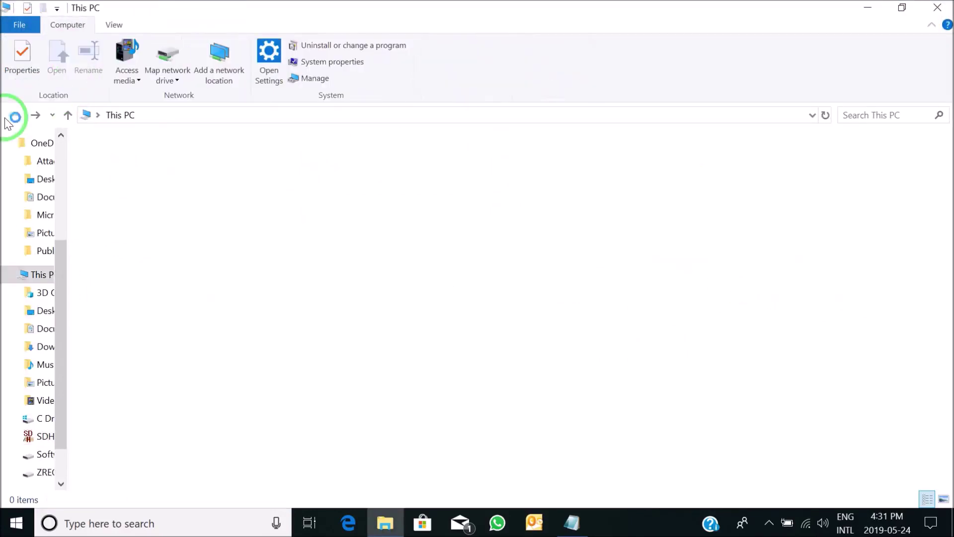
pyautogui.doubleClick(346, 281)
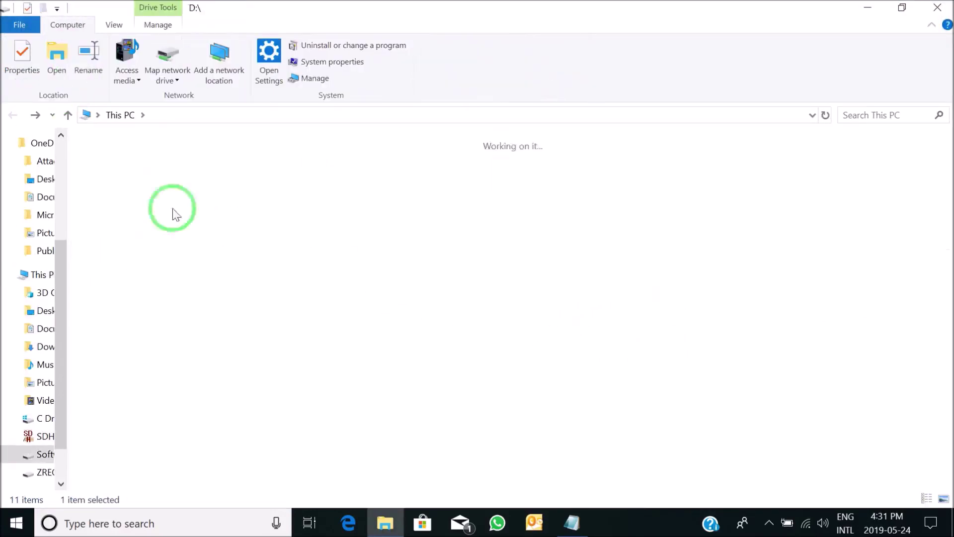
pyautogui.click(12, 115)
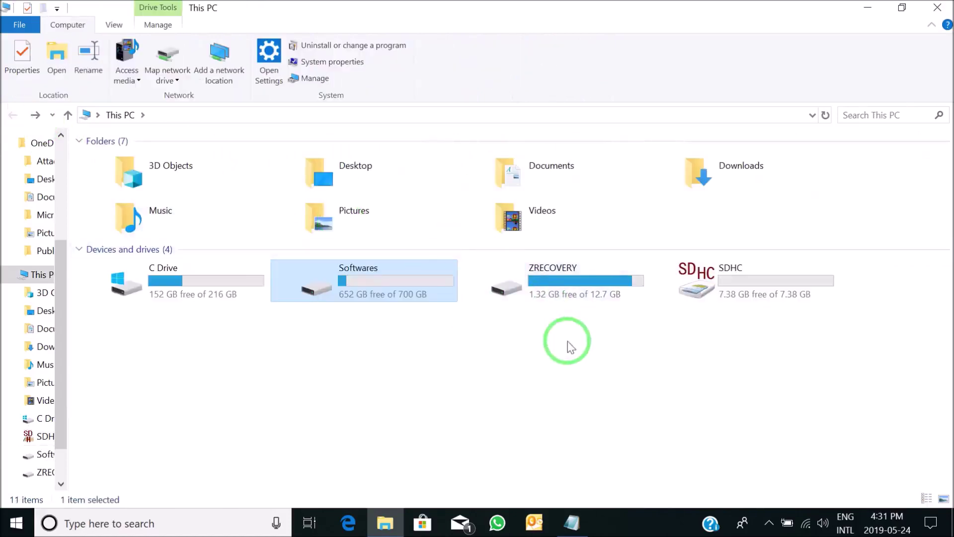
pyautogui.doubleClick(779, 284)
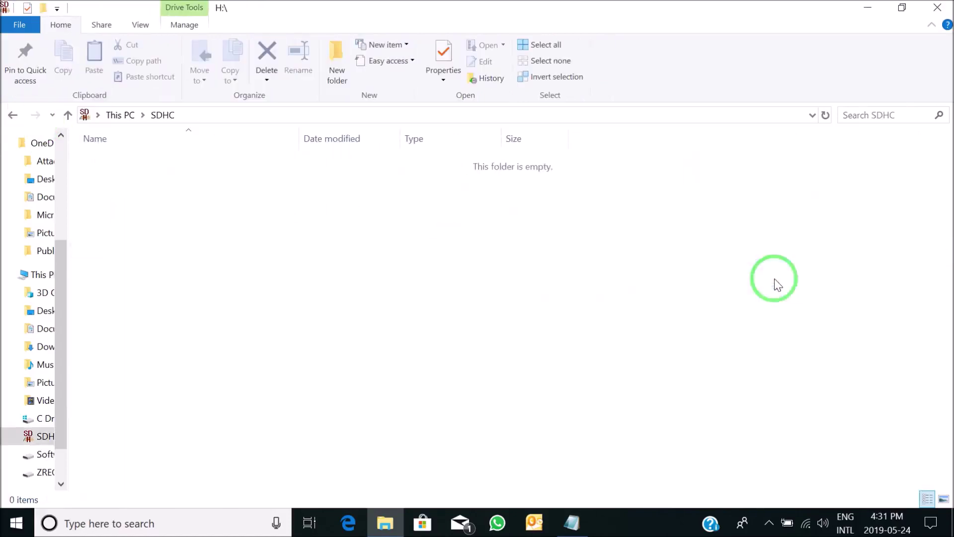
pyautogui.click(12, 115)
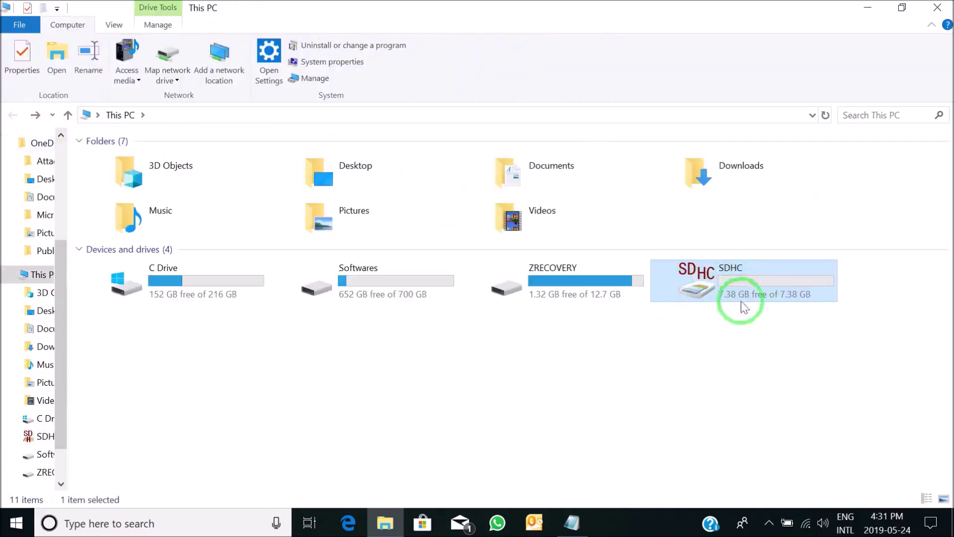
pyautogui.click(938, 7)
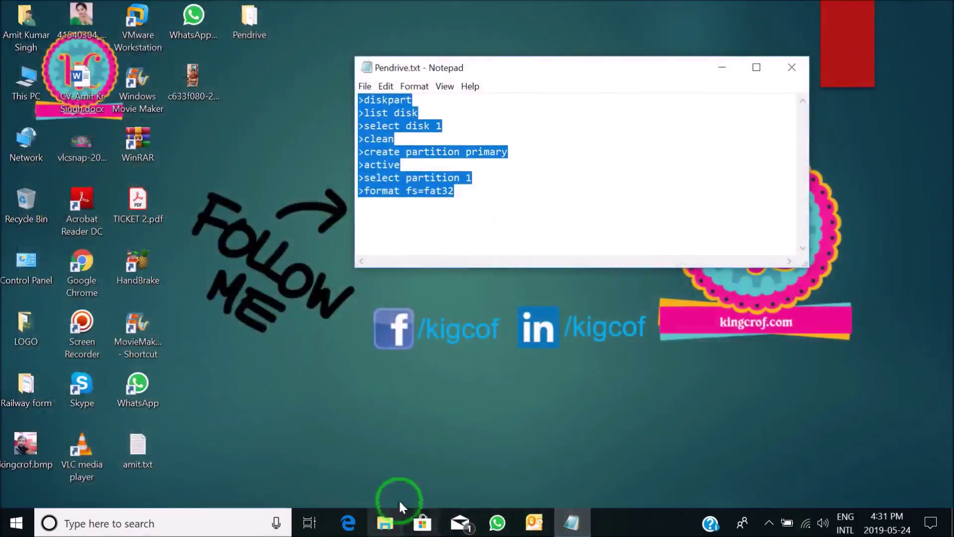
# Open the Pendrive folder on the desktop, view the image 1.PNG, and close the image
pyautogui.click(245, 36)
pyautogui.doubleClick(244, 36)
pyautogui.click(130, 199)
pyautogui.doubleClick(132, 198)
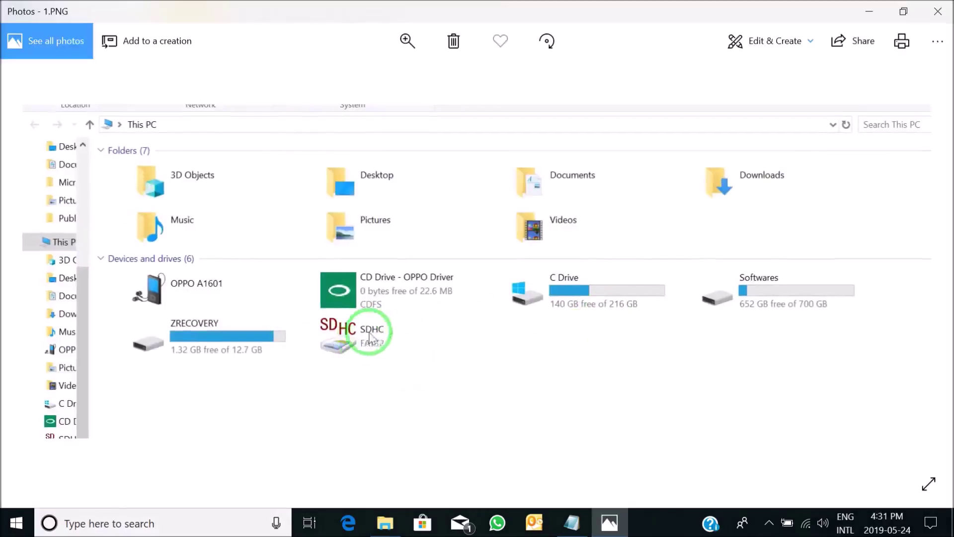
pyautogui.click(943, 10)
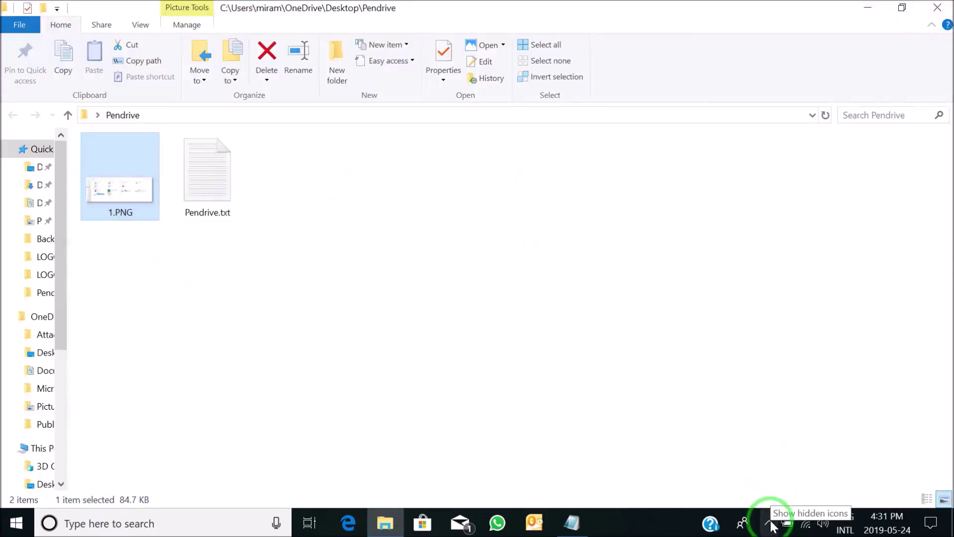
# Show the hidden notification icons, locate Safely Remove Hardware and Eject Media, and close the Pendrive folder
pyautogui.click(771, 525)
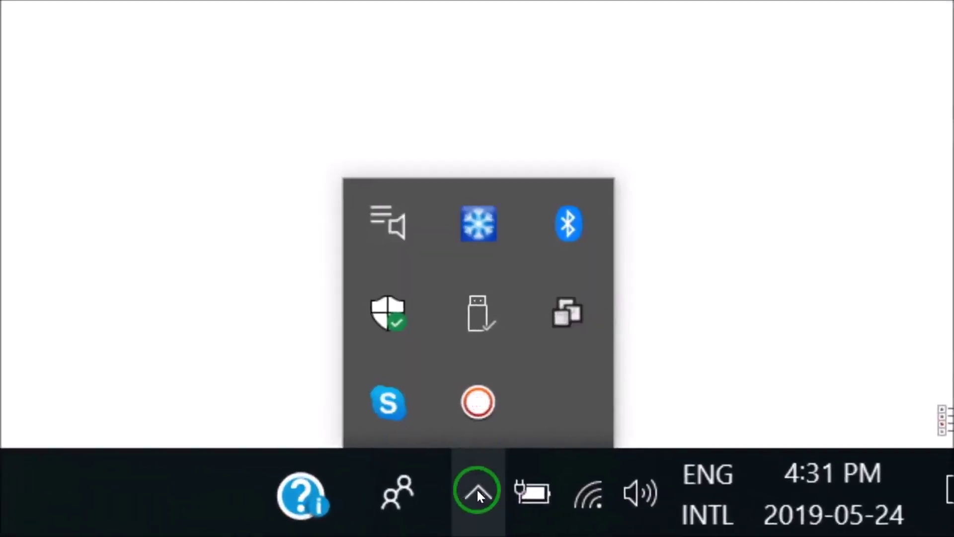
pyautogui.click(772, 465)
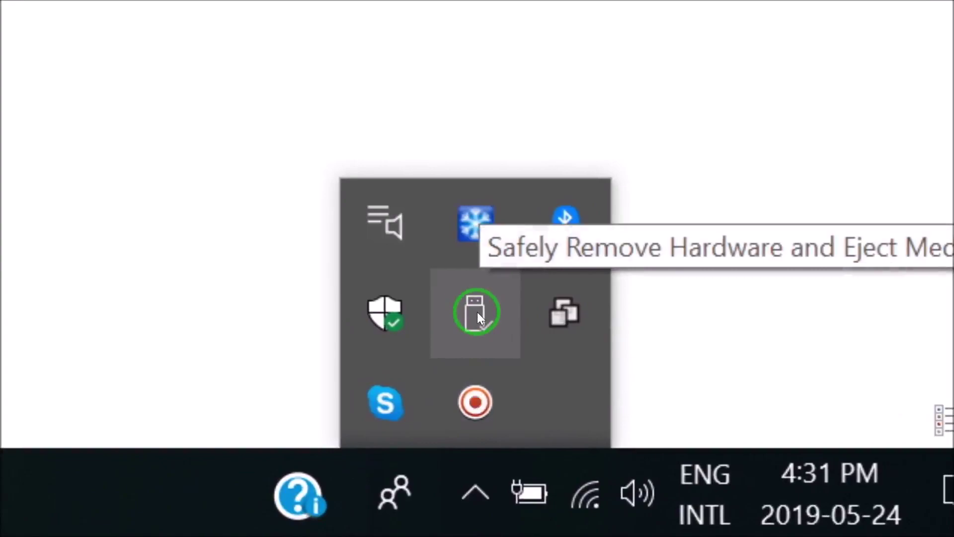
pyautogui.click(466, 271)
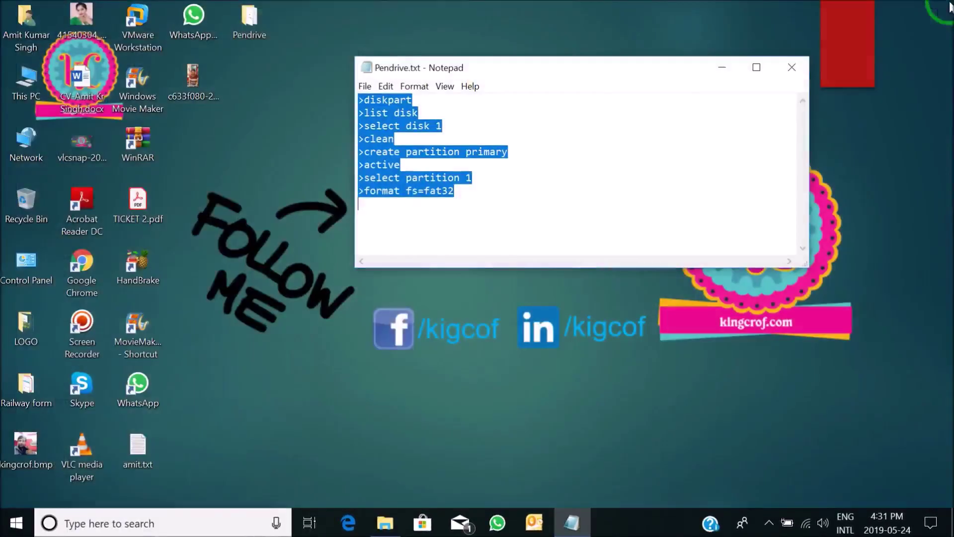
# Deselect the text in the Pendrive.txt notes and open a command prompt by running cmd
pyautogui.click(531, 225)
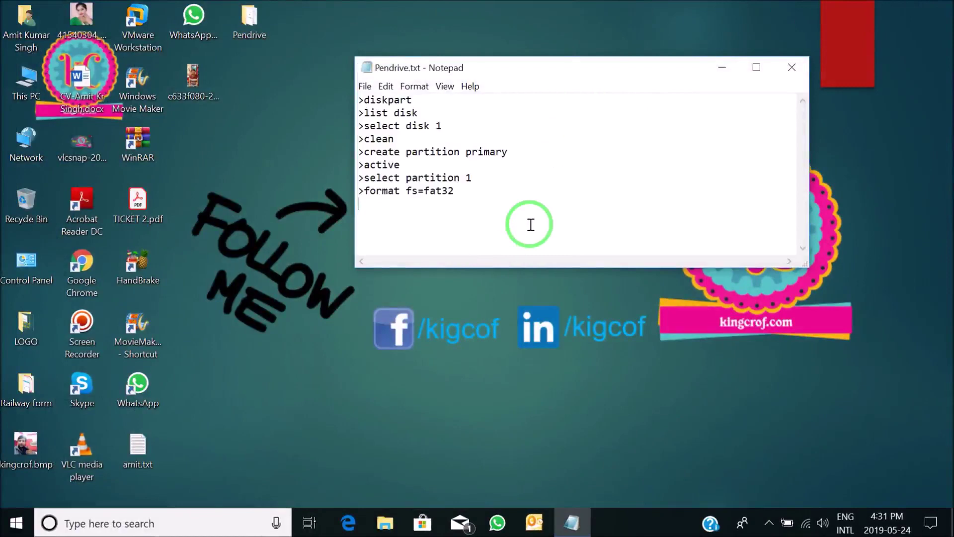
pyautogui.press('super+r')
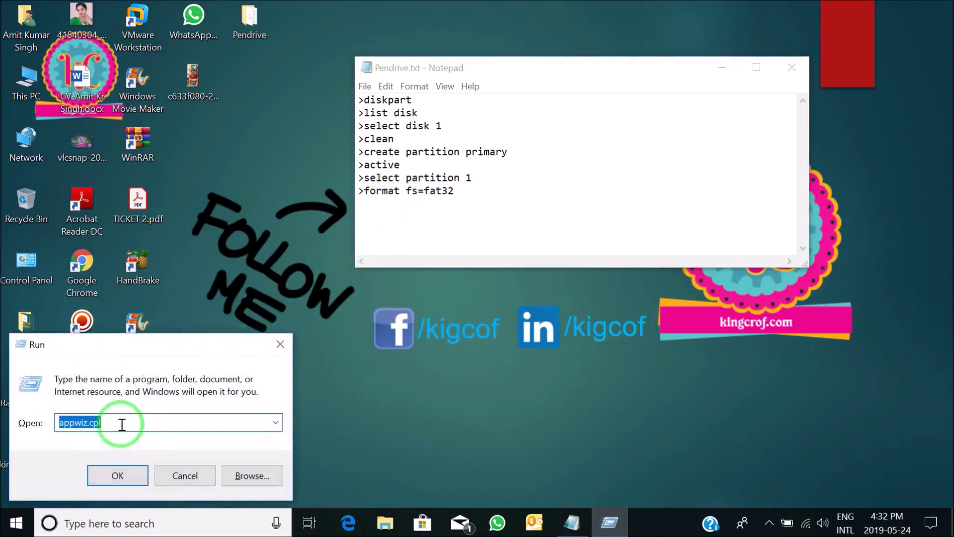
pyautogui.write('cmd')
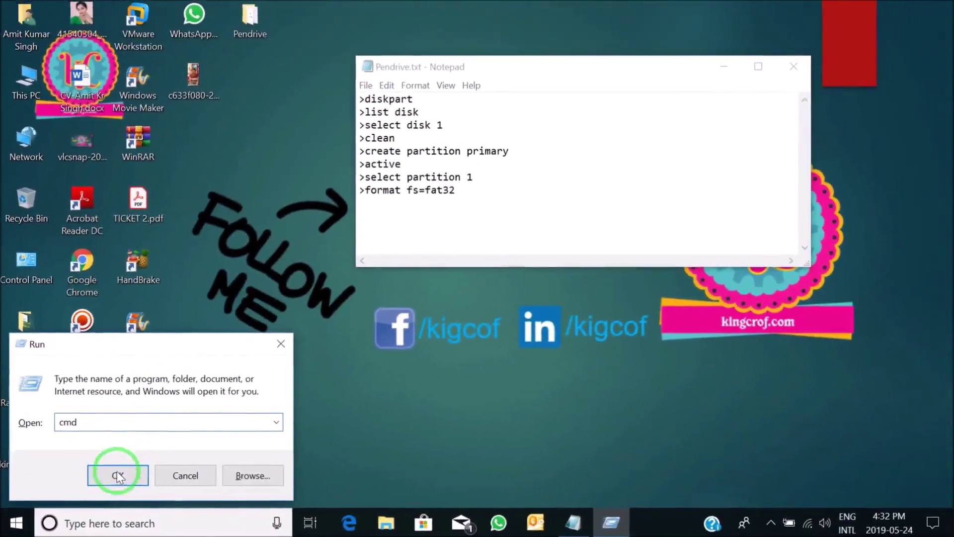
pyautogui.click(118, 471)
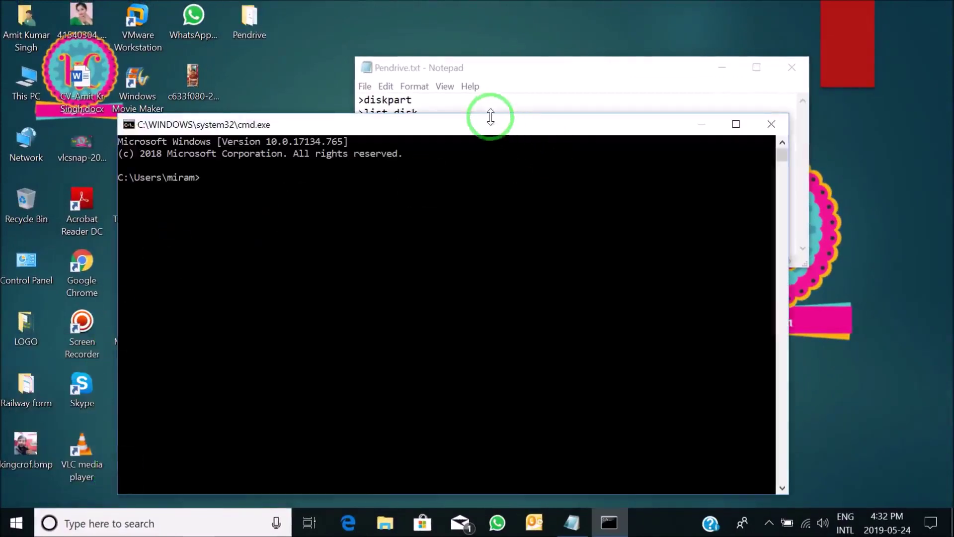
# Shrink the Pendrive.txt notes window and arrange it beside the command prompt so both are readable
pyautogui.moveTo(457, 124); pyautogui.dragTo(627, 63)
pyautogui.moveTo(919, 262); pyautogui.dragTo(637, 240)
pyautogui.moveTo(522, 58); pyautogui.dragTo(796, 28)
pyautogui.moveTo(515, 104); pyautogui.dragTo(465, 53)
pyautogui.click(234, 106)
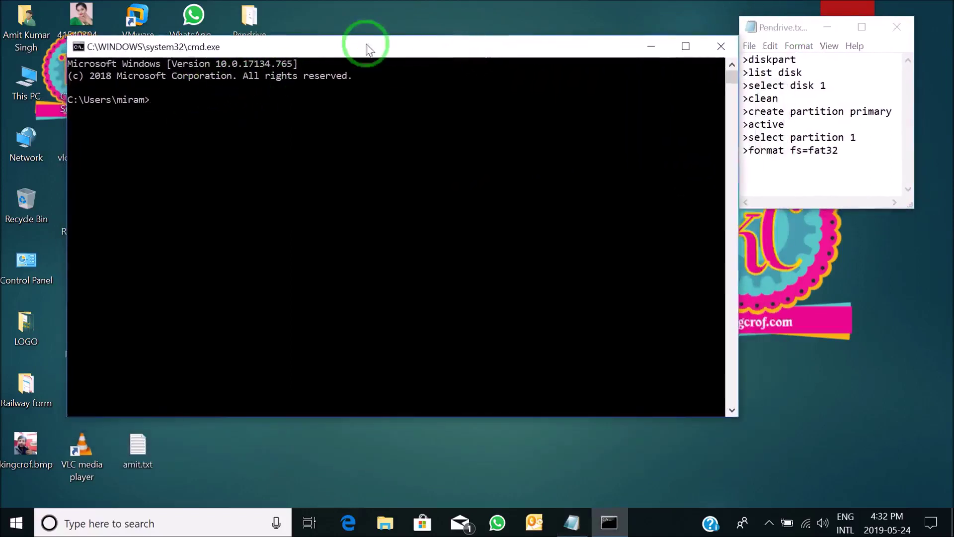
pyautogui.moveTo(376, 46); pyautogui.dragTo(376, 40)
# Run diskpart, minimize the original command prompt, and place the DiskPart window beside the Pendrive.txt notes
pyautogui.click(178, 100)
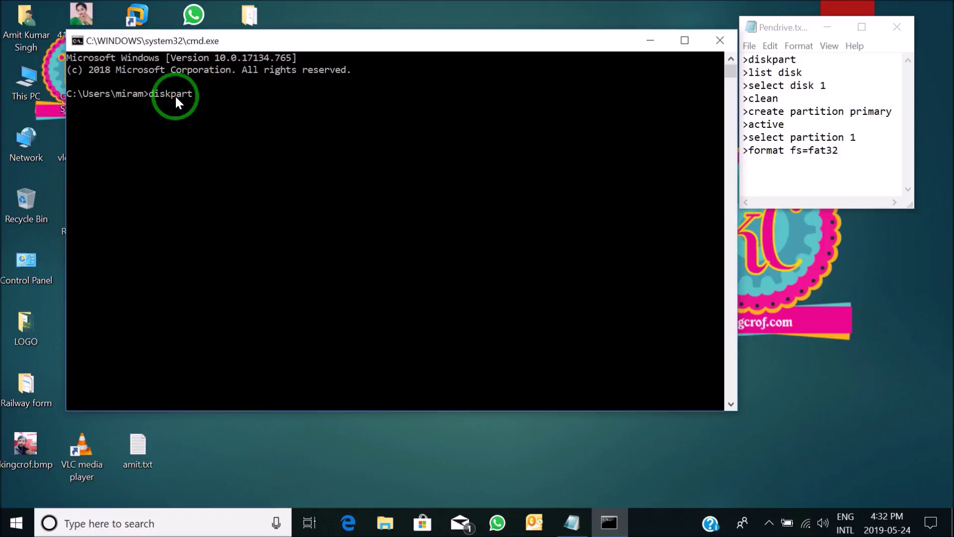
pyautogui.press('Return')
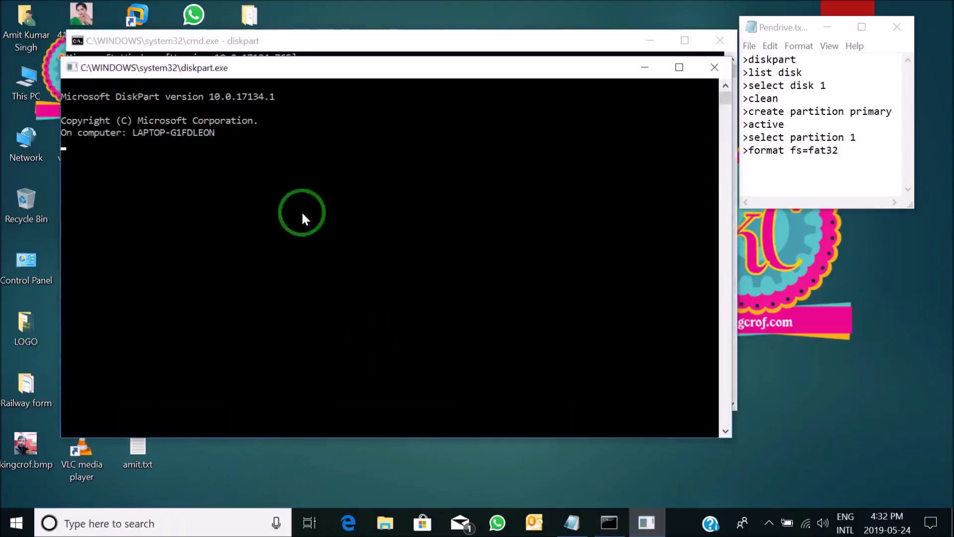
pyautogui.moveTo(230, 66); pyautogui.dragTo(303, 67)
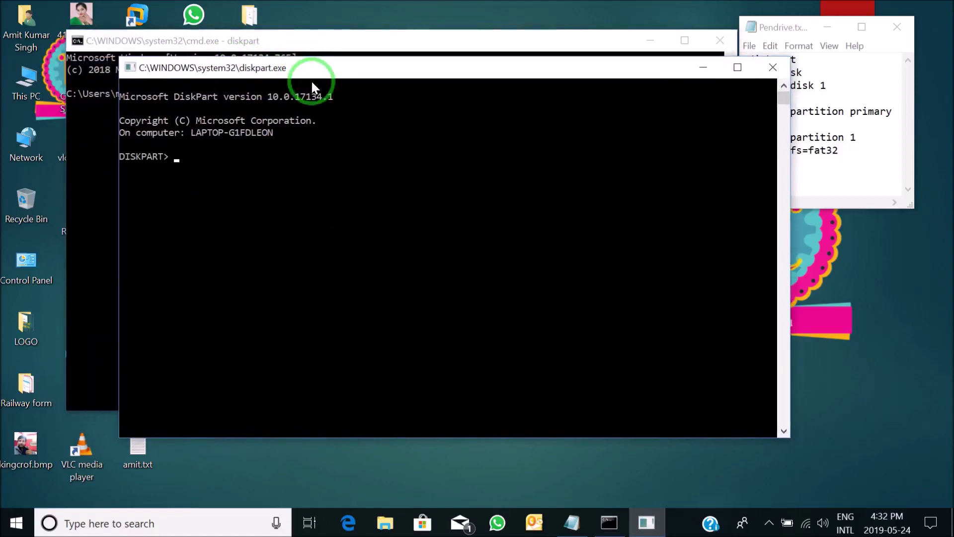
pyautogui.moveTo(334, 65); pyautogui.dragTo(376, 74)
pyautogui.click(648, 39)
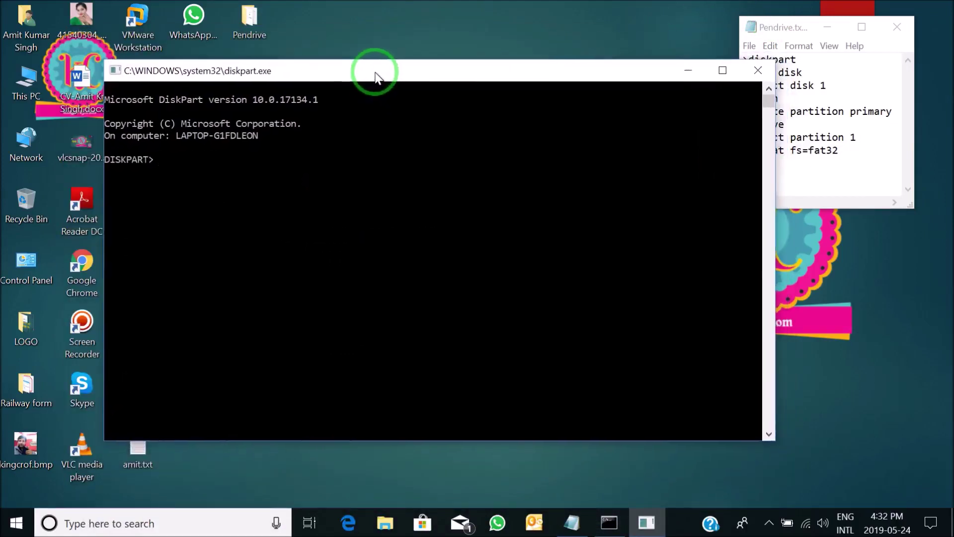
pyautogui.click(198, 153)
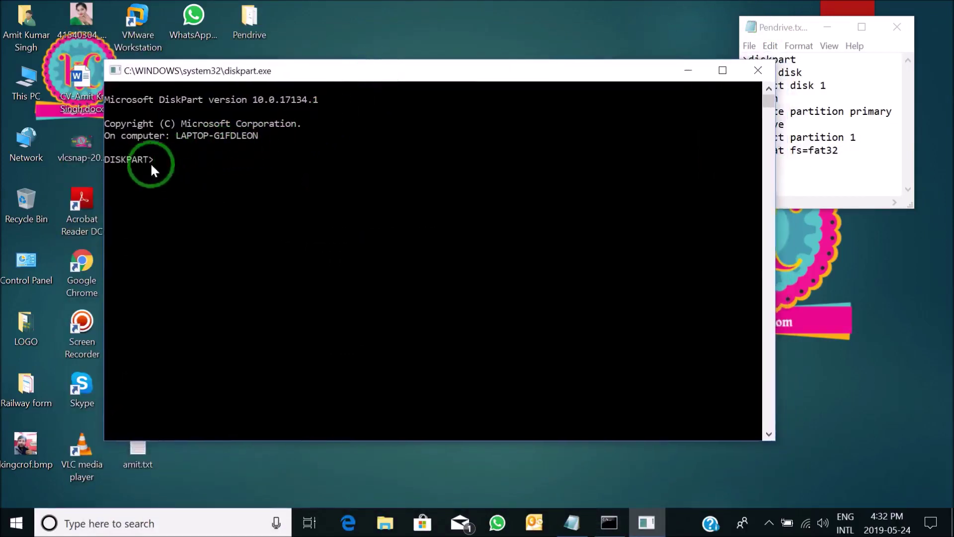
pyautogui.moveTo(502, 75); pyautogui.dragTo(461, 46)
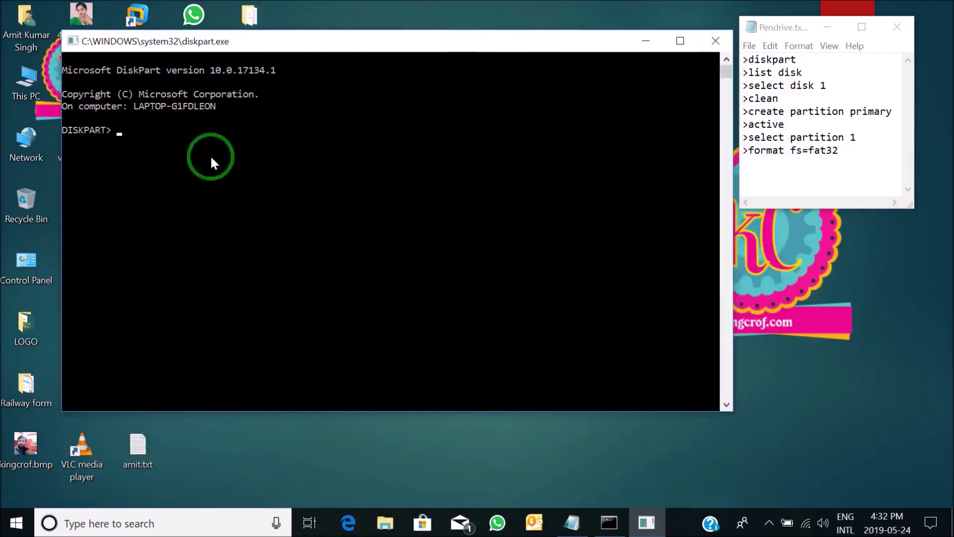
# Run list disk in DiskPart to list the computer's disks, and reposition the DiskPart window slightly
pyautogui.write('li')
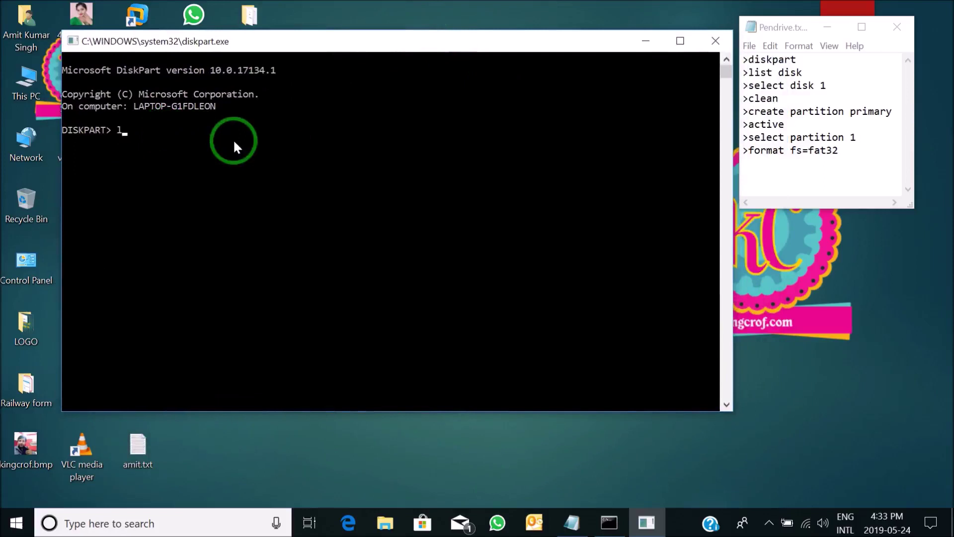
pyautogui.write('st disk')
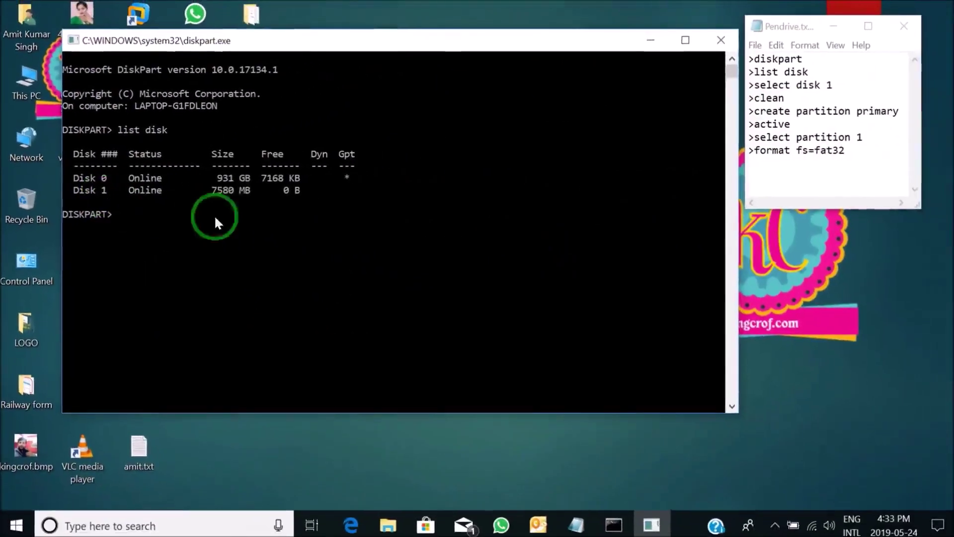
pyautogui.moveTo(327, 43); pyautogui.dragTo(344, 56)
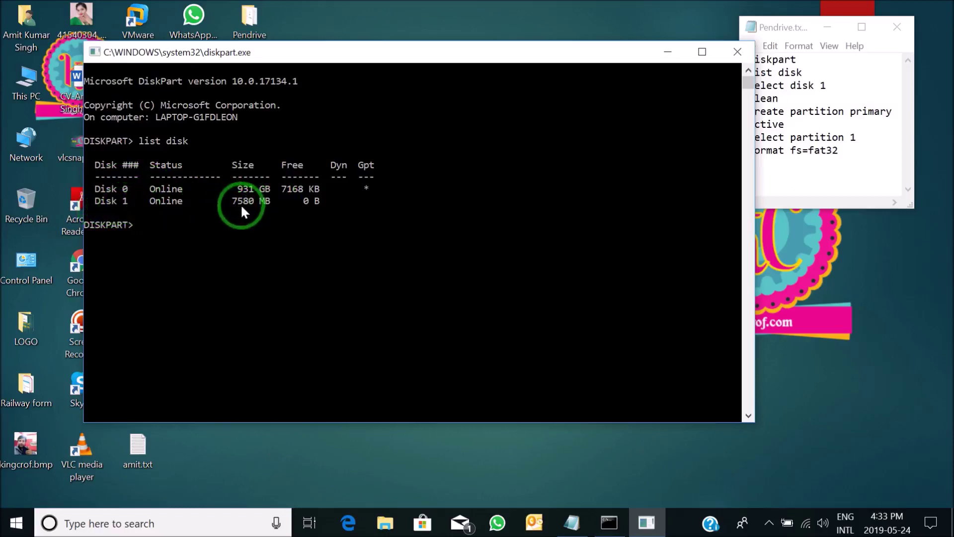
# Check the SDHC drive's total size in This PC against the disk list, and close the window
pyautogui.click(39, 81)
pyautogui.doubleClick(37, 78)
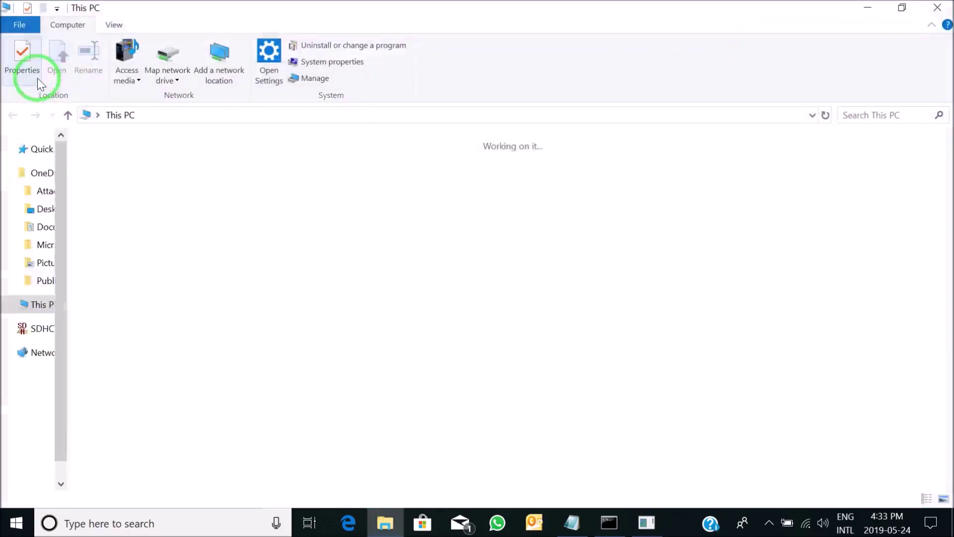
pyautogui.moveTo(785, 298)
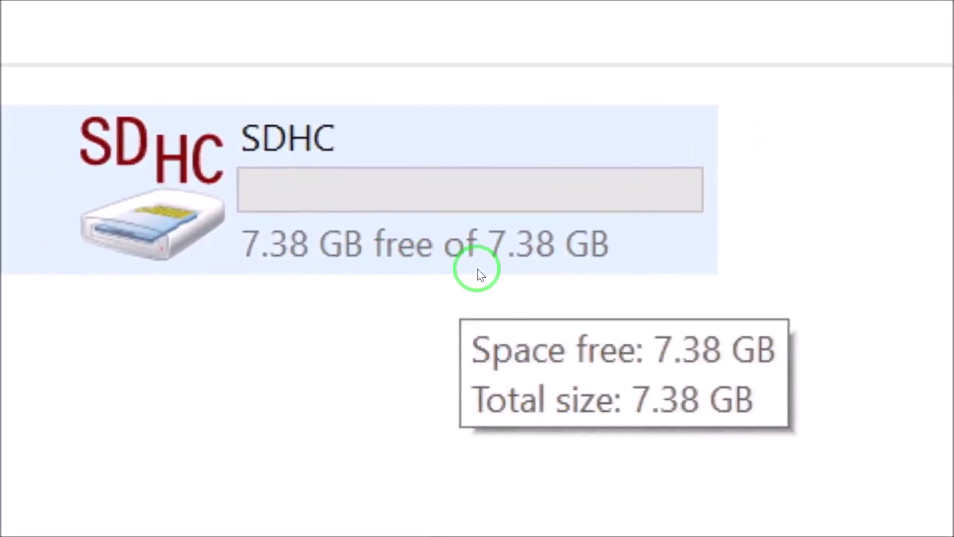
pyautogui.click(944, 11)
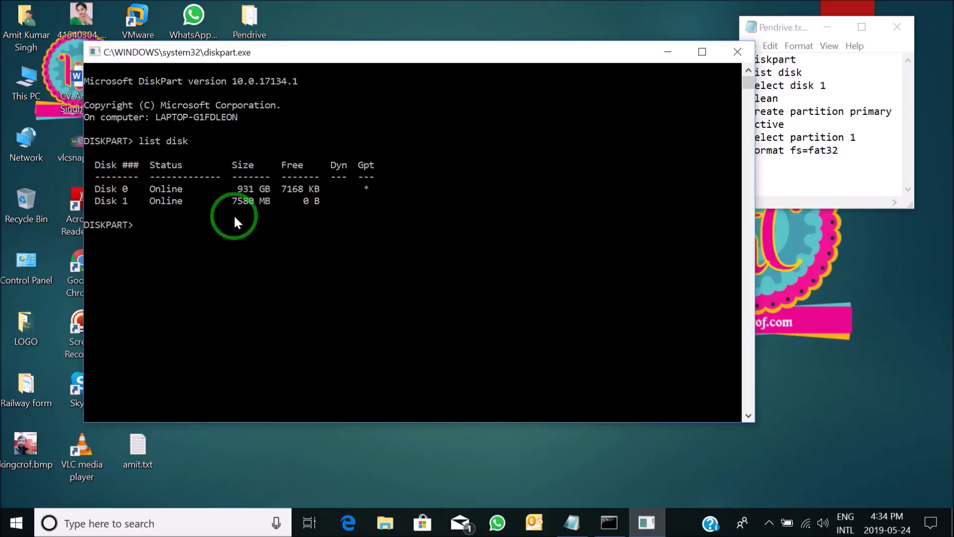
# Move the DiskPart window clear of the Pendrive.txt notes and run select disk 1 to target the pendrive
pyautogui.moveTo(433, 53); pyautogui.dragTo(408, 52)
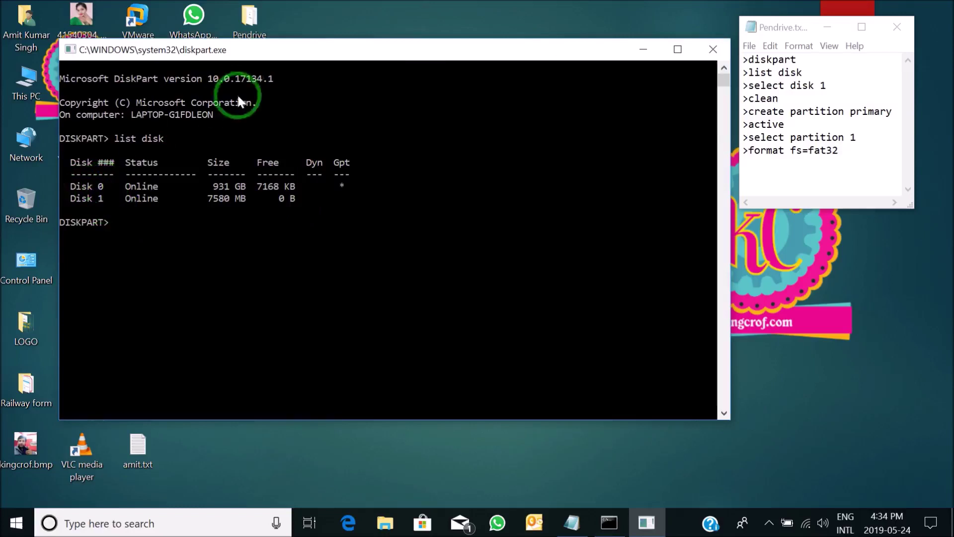
pyautogui.moveTo(352, 48); pyautogui.dragTo(350, 51)
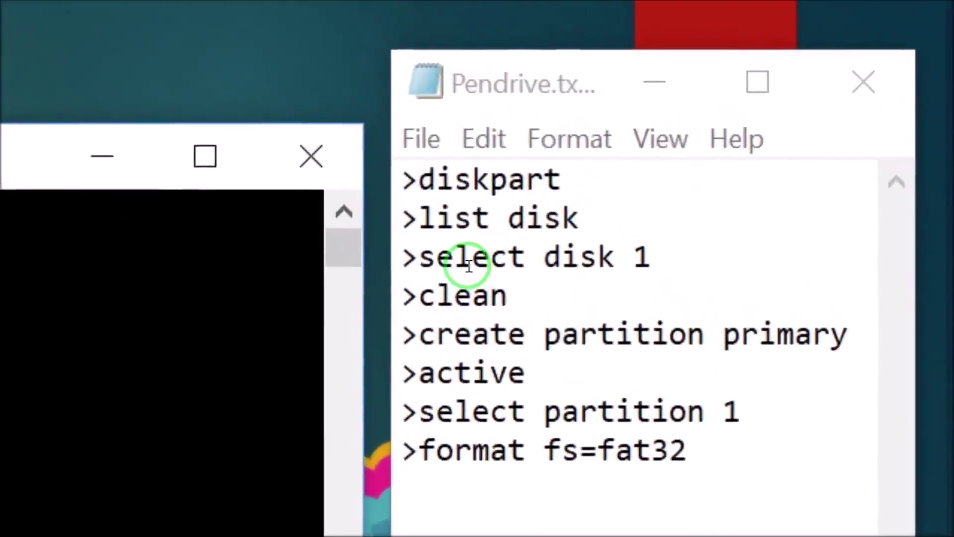
pyautogui.moveTo(579, 258); pyautogui.dragTo(354, 257)
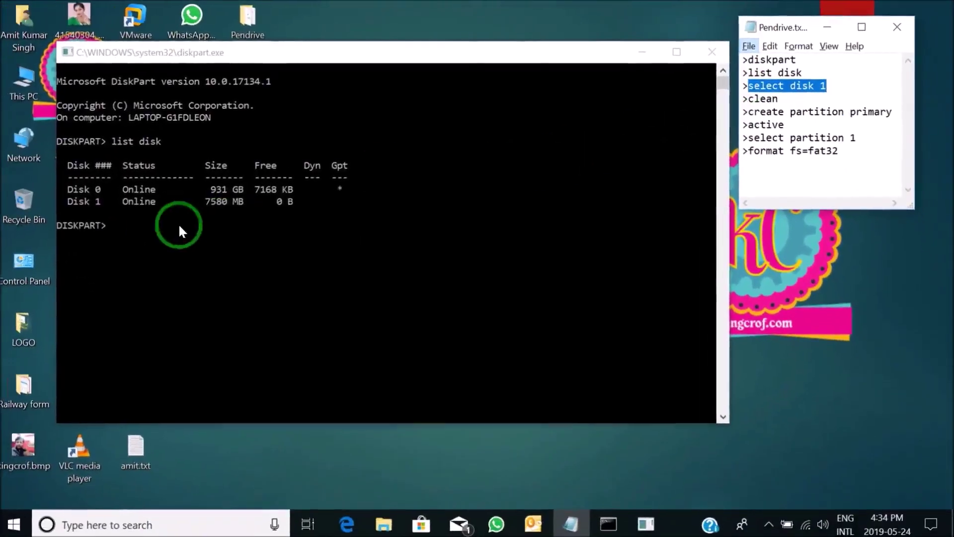
pyautogui.click(129, 226)
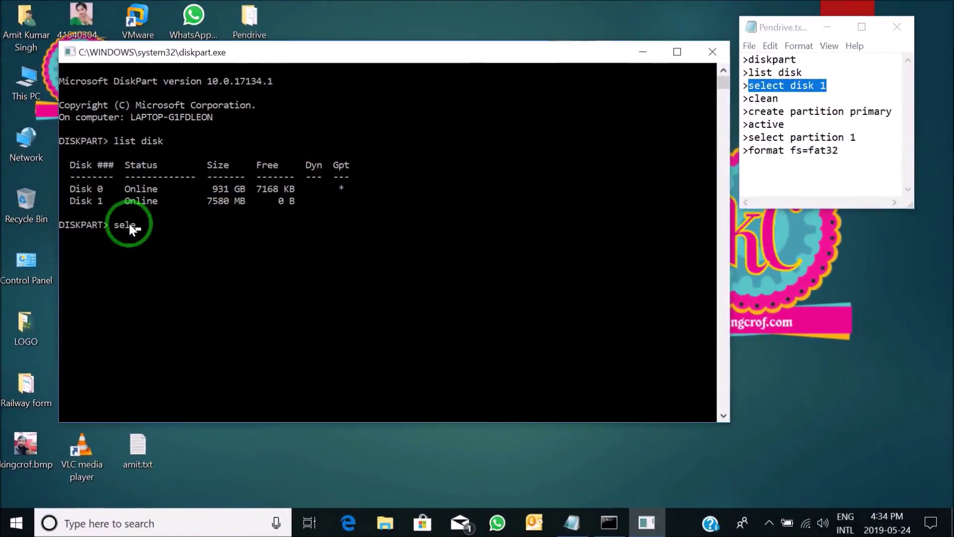
pyautogui.write('select disk 1')
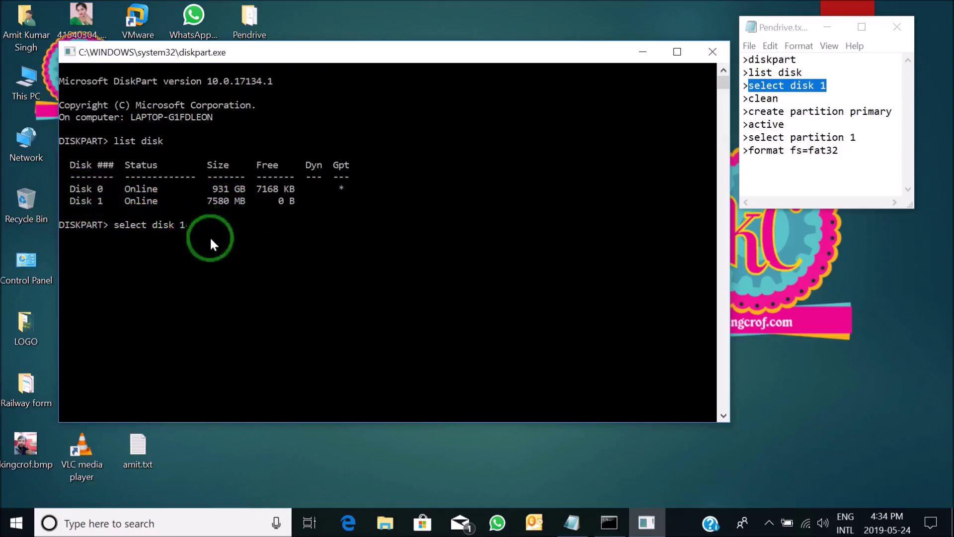
pyautogui.press('Return')
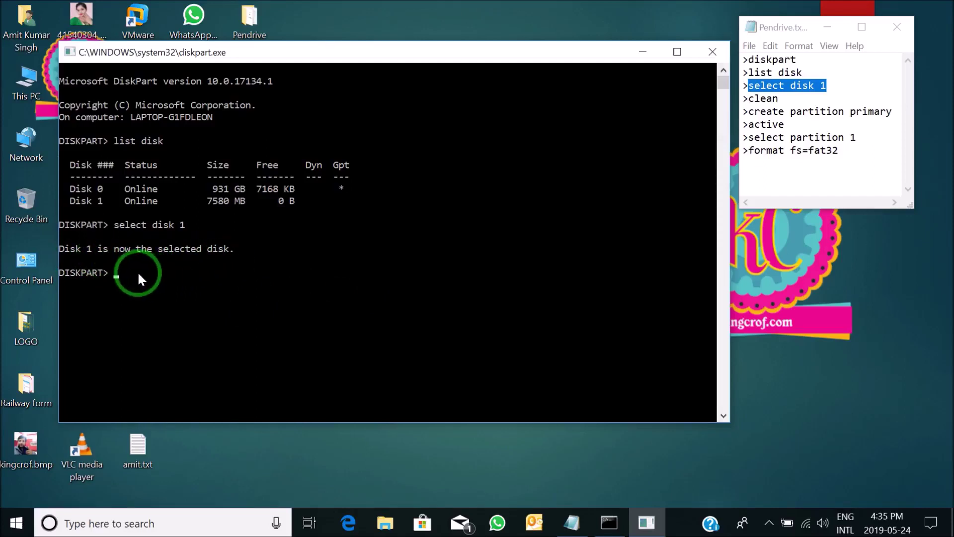
# Run the clean command from the Pendrive.txt notes in DiskPart to erase the selected disk
pyautogui.moveTo(423, 56); pyautogui.dragTo(428, 59)
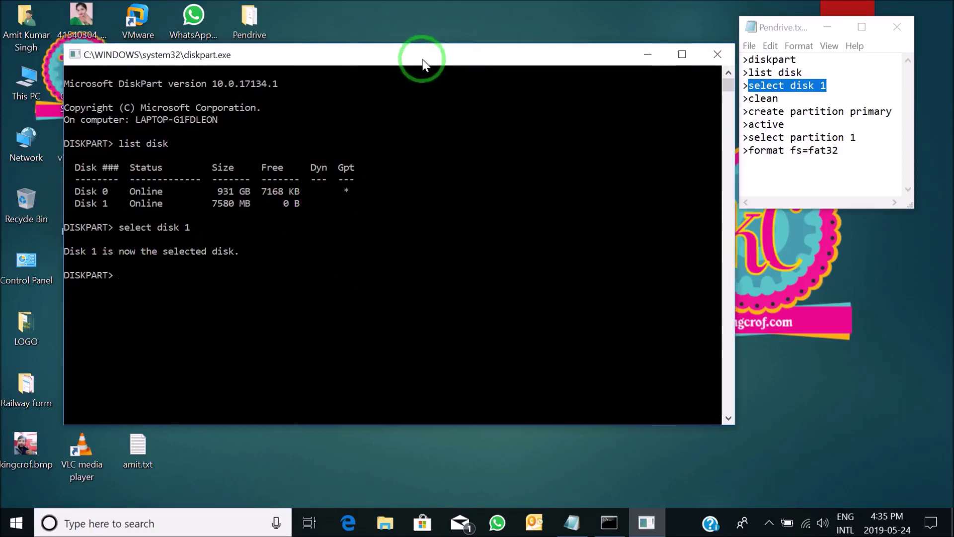
pyautogui.click(130, 279)
pyautogui.click(123, 276)
pyautogui.rightClick(445, 279)
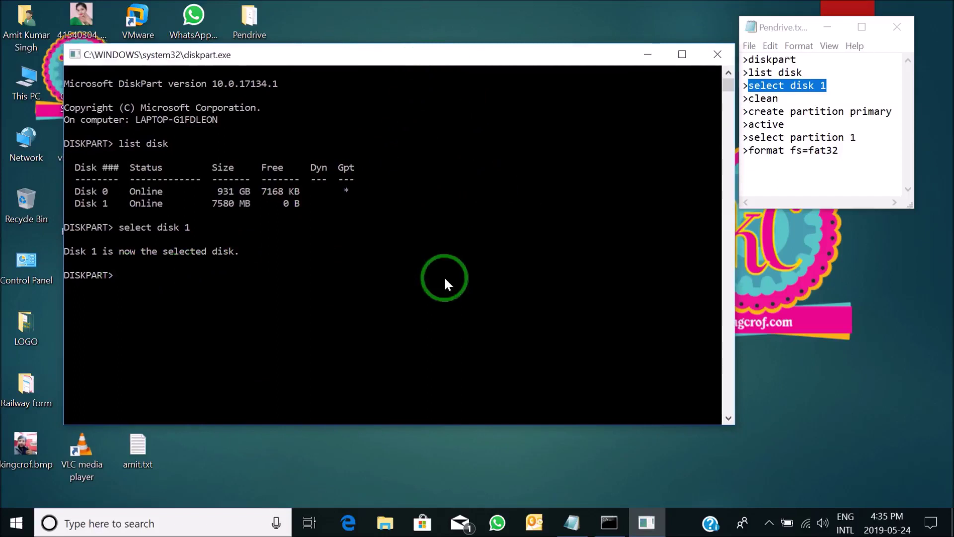
pyautogui.moveTo(779, 99); pyautogui.dragTo(751, 99)
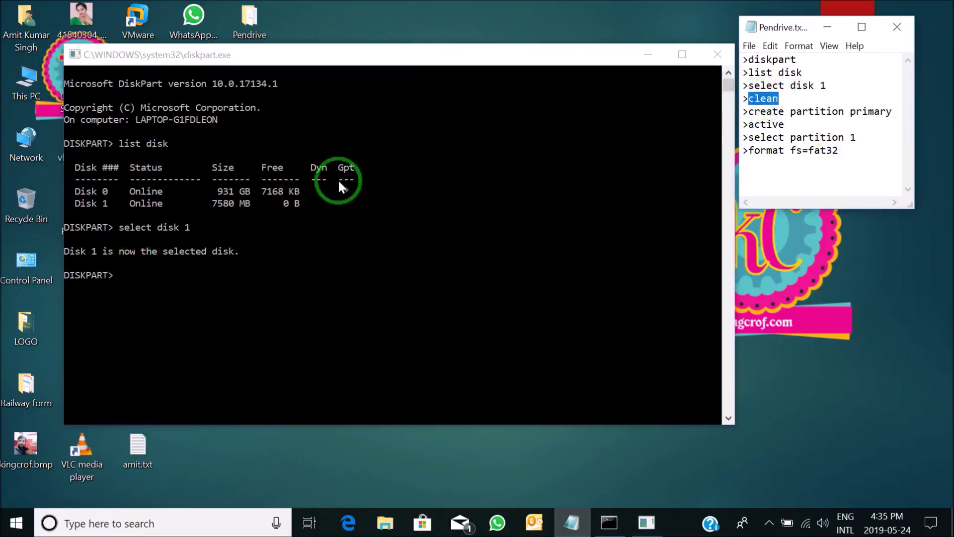
pyautogui.click(94, 296)
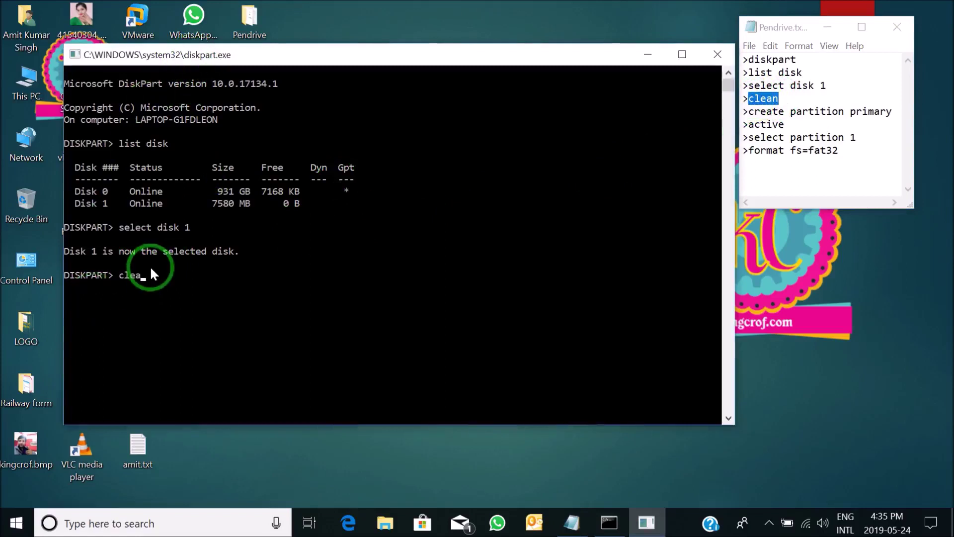
pyautogui.press('Return')
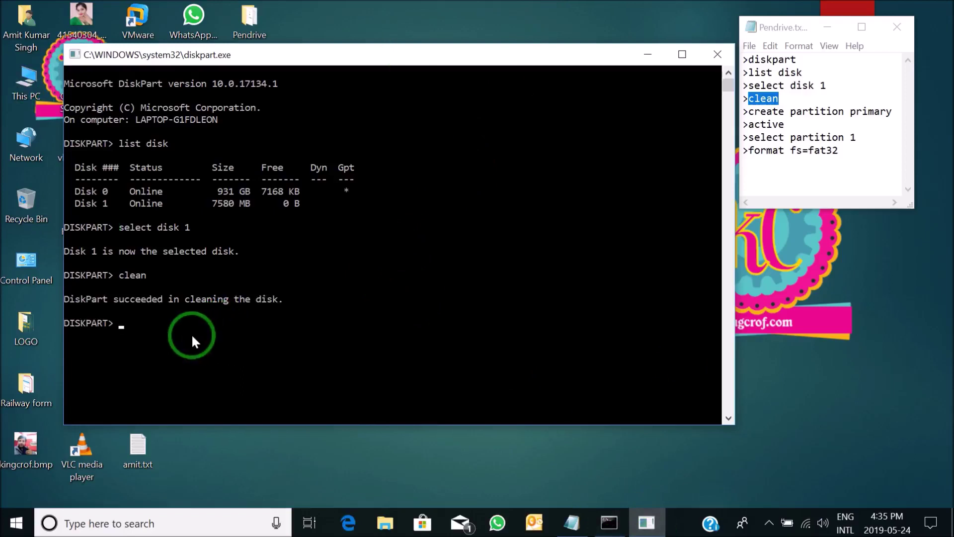
# Run create partition primary in DiskPart to make a new primary partition on the cleaned disk
pyautogui.moveTo(894, 111); pyautogui.dragTo(748, 113)
pyautogui.click(633, 239)
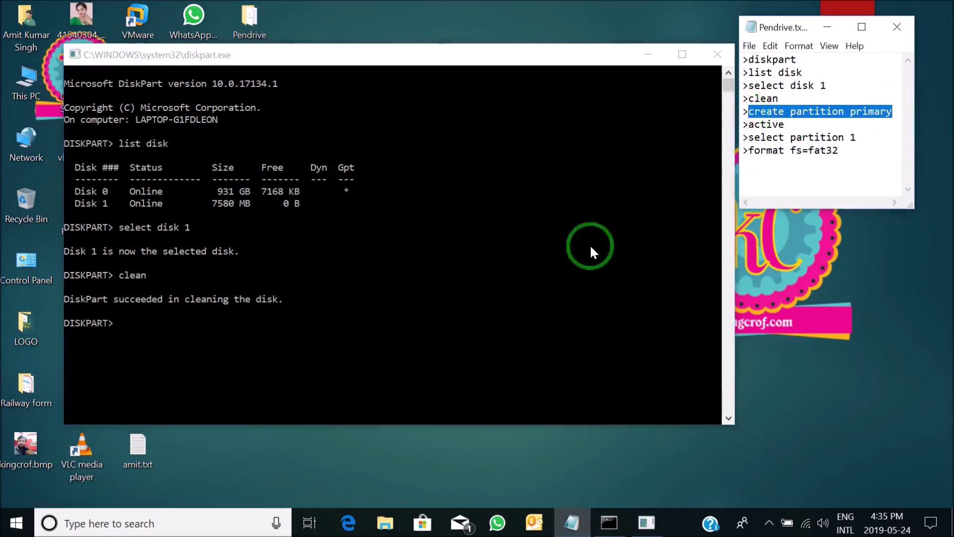
pyautogui.click(111, 322)
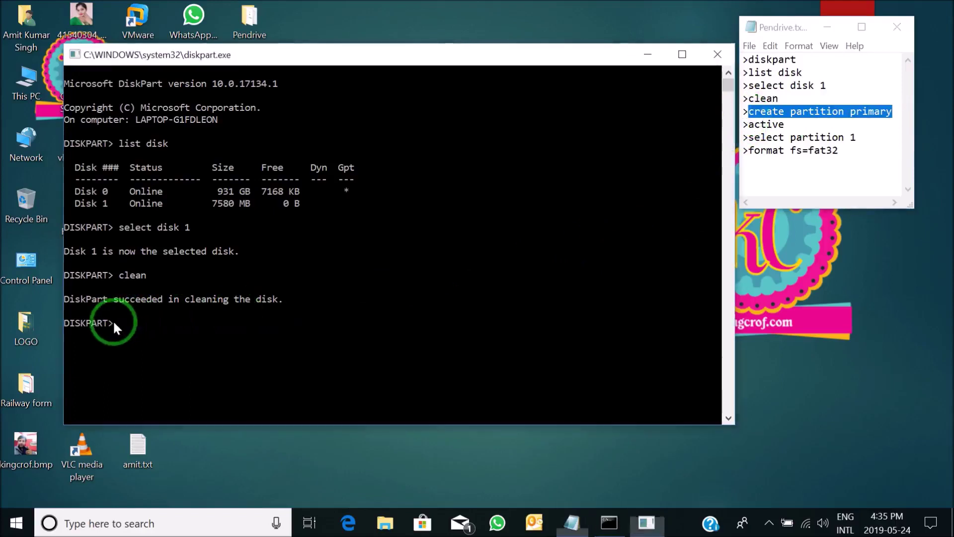
pyautogui.click(207, 312)
pyautogui.rightClick(206, 312)
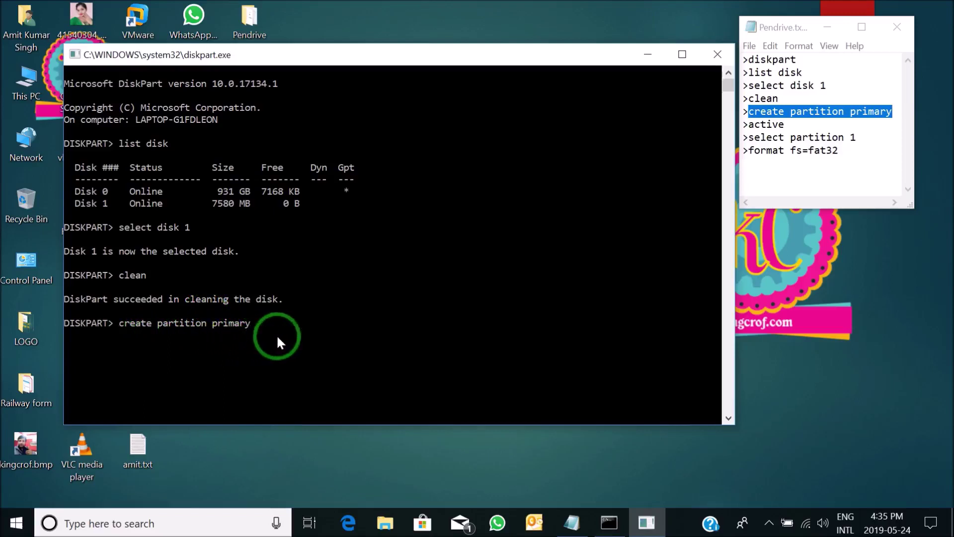
pyautogui.press('Return')
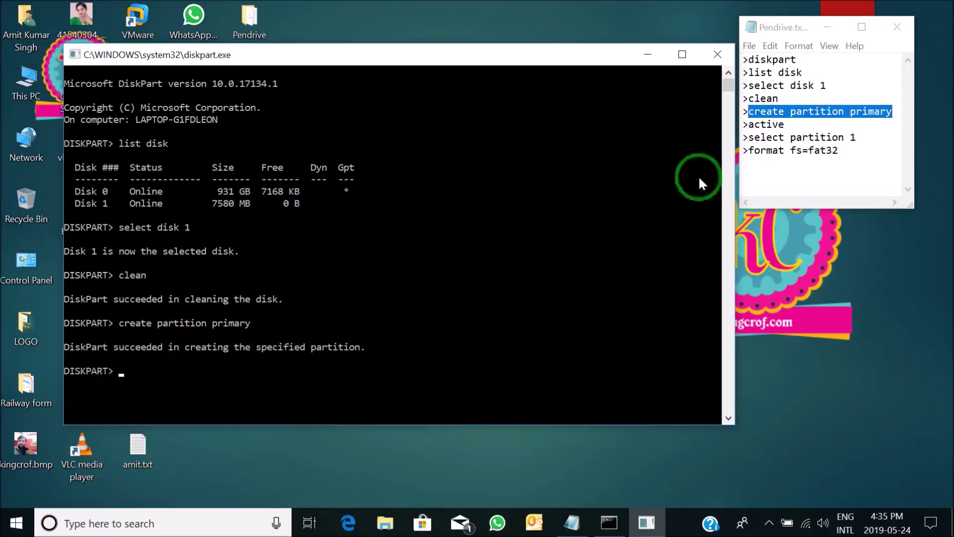
# Run the active command from the notes in DiskPart to mark the new primary partition as active
pyautogui.moveTo(785, 125); pyautogui.dragTo(749, 124)
pyautogui.press('super+c')
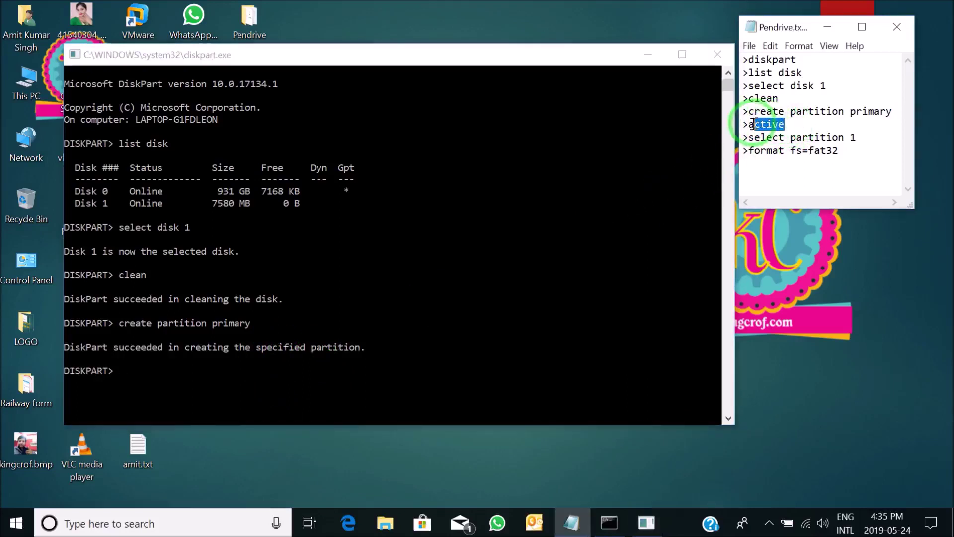
pyautogui.click(394, 370)
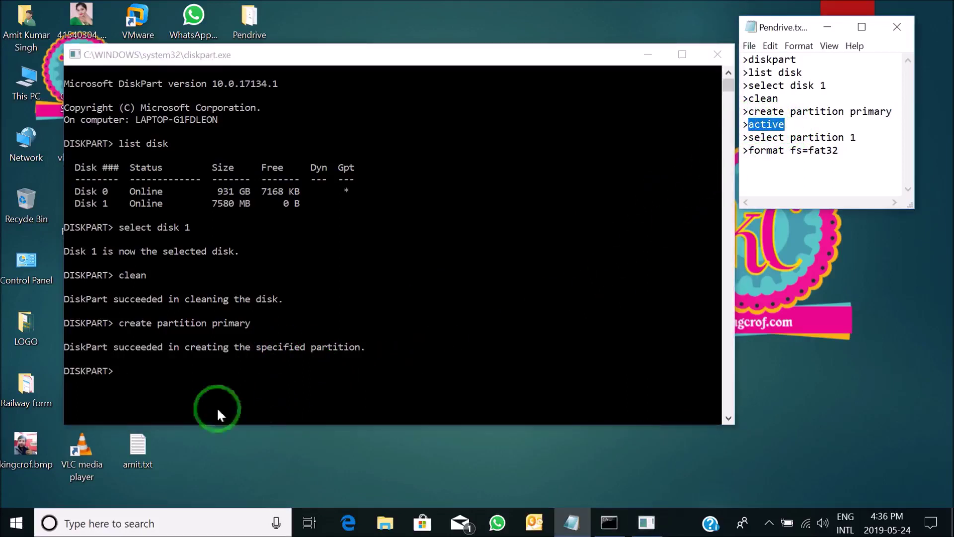
pyautogui.click(121, 364)
pyautogui.click(118, 372)
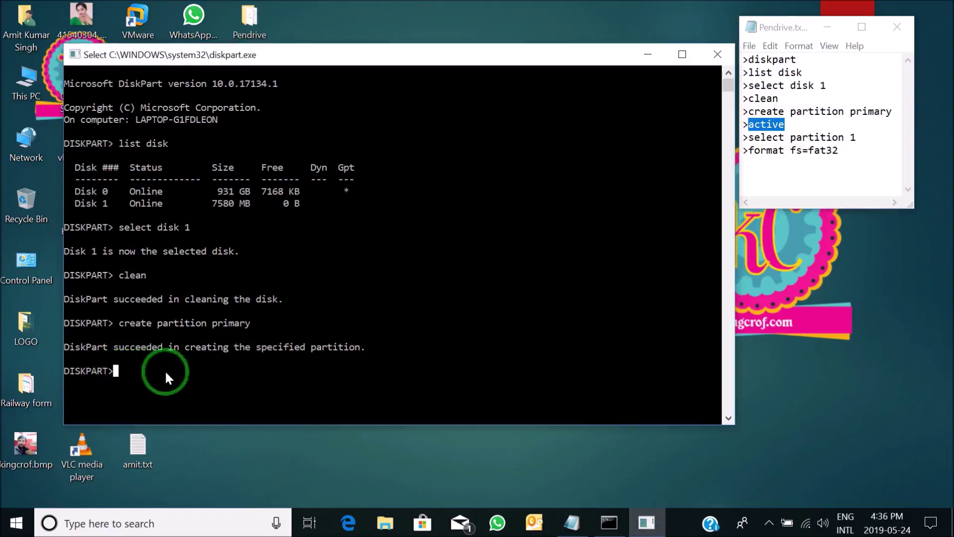
pyautogui.rightClick(177, 347)
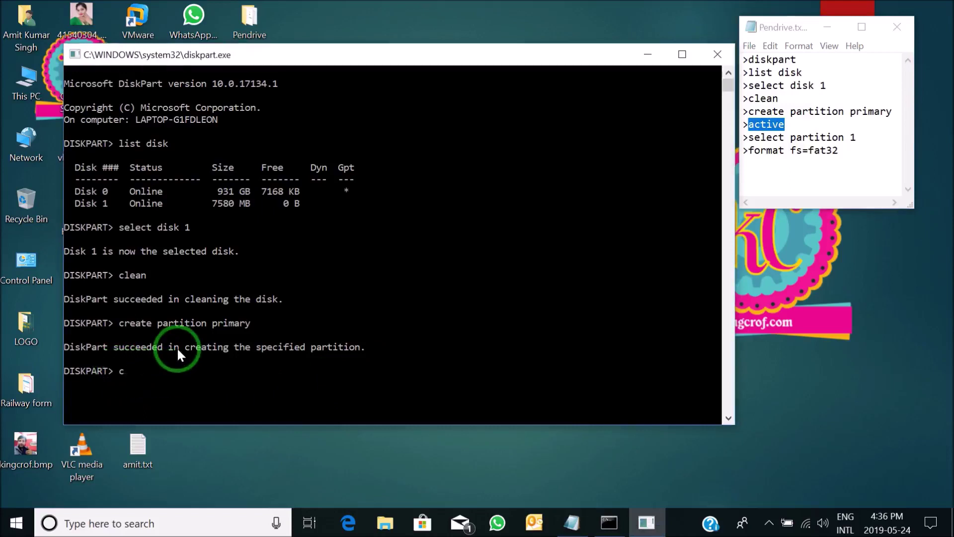
pyautogui.rightClick(177, 347)
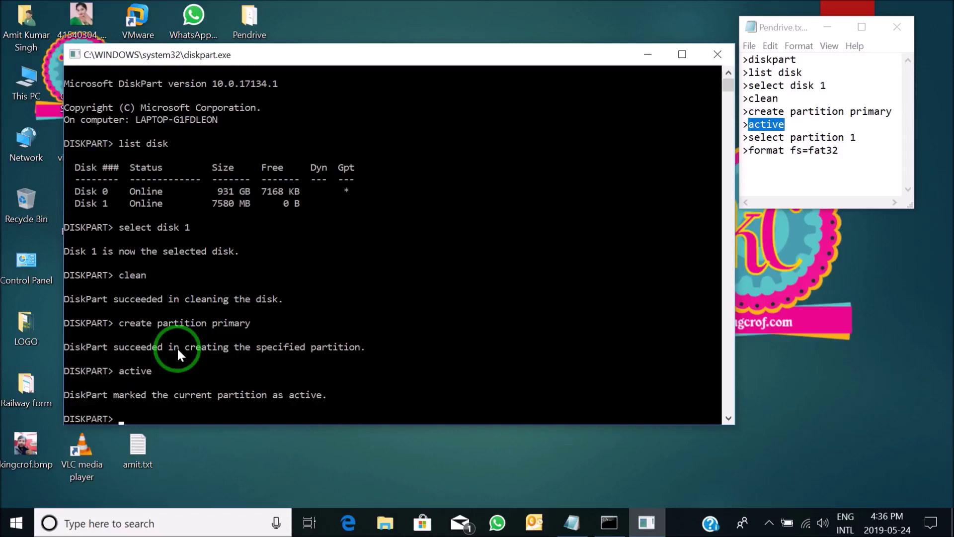
# Copy select partition 1 from the Pendrive.txt notes and run it in DiskPart to target the new partition
pyautogui.scroll(-2, 243, 317)
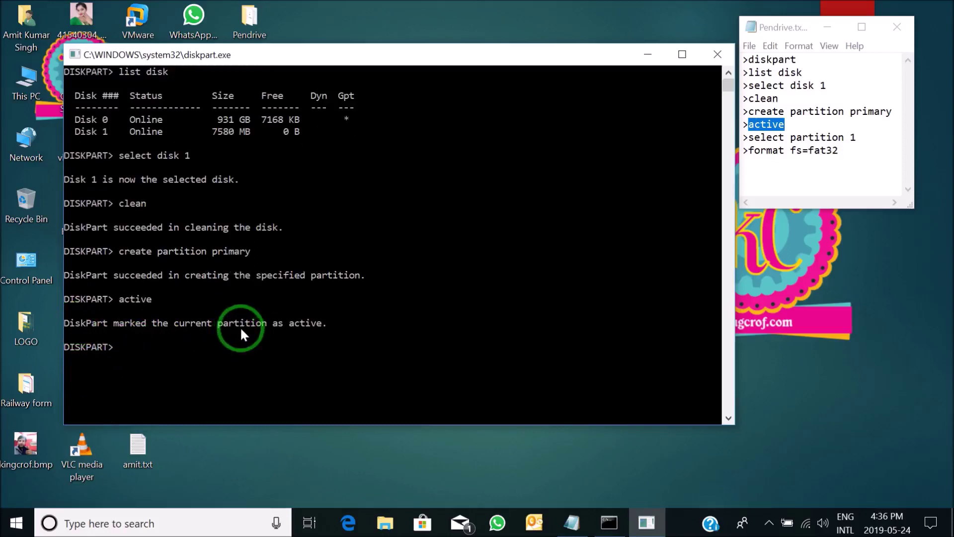
pyautogui.moveTo(331, 323); pyautogui.dragTo(220, 329)
pyautogui.click(219, 330)
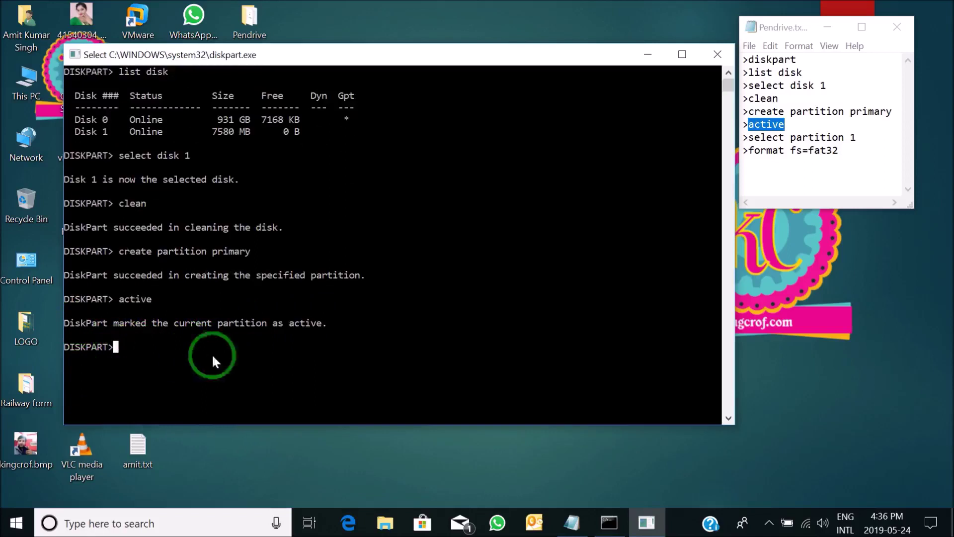
pyautogui.click(446, 295)
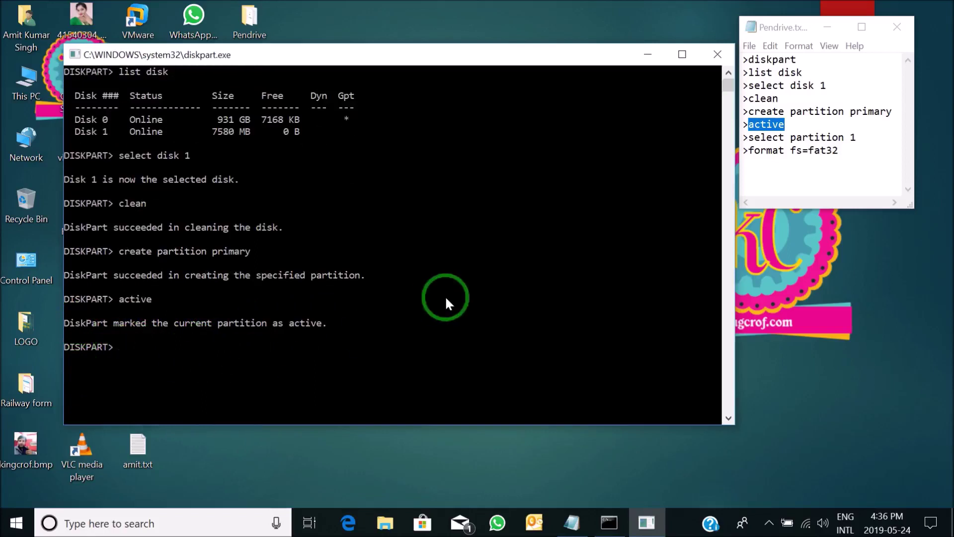
pyautogui.click(861, 135)
pyautogui.moveTo(862, 135); pyautogui.dragTo(747, 137)
pyautogui.press('super+c')
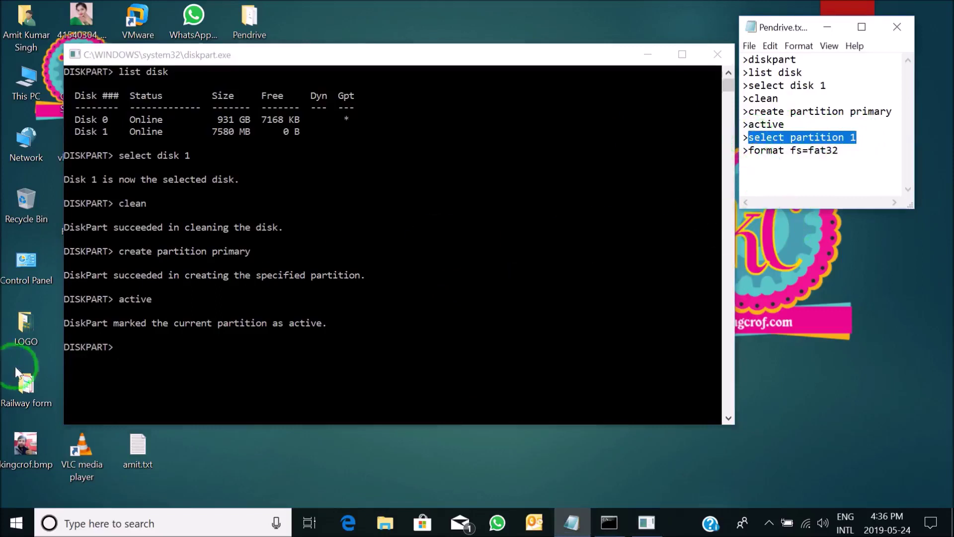
pyautogui.click(125, 348)
pyautogui.rightClick(135, 350)
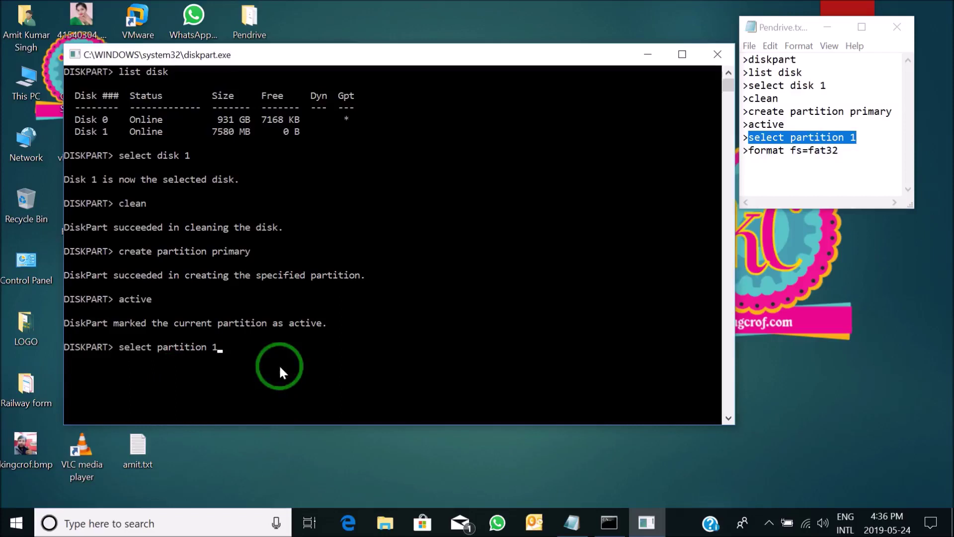
pyautogui.press('Return')
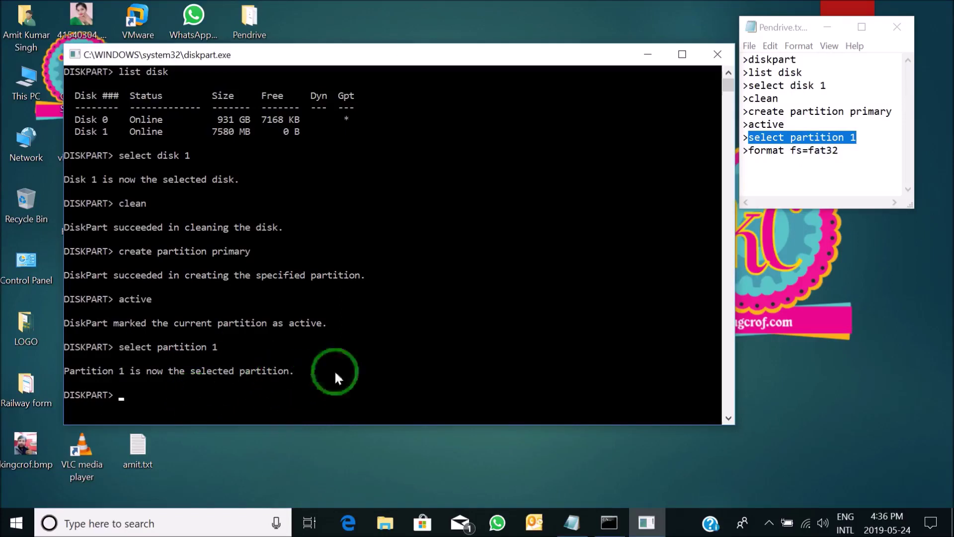
# Copy format fs=fat32 from the notes and run it in DiskPart to format the selected partition as FAT32
pyautogui.moveTo(840, 150); pyautogui.dragTo(752, 151)
pyautogui.press('super+c')
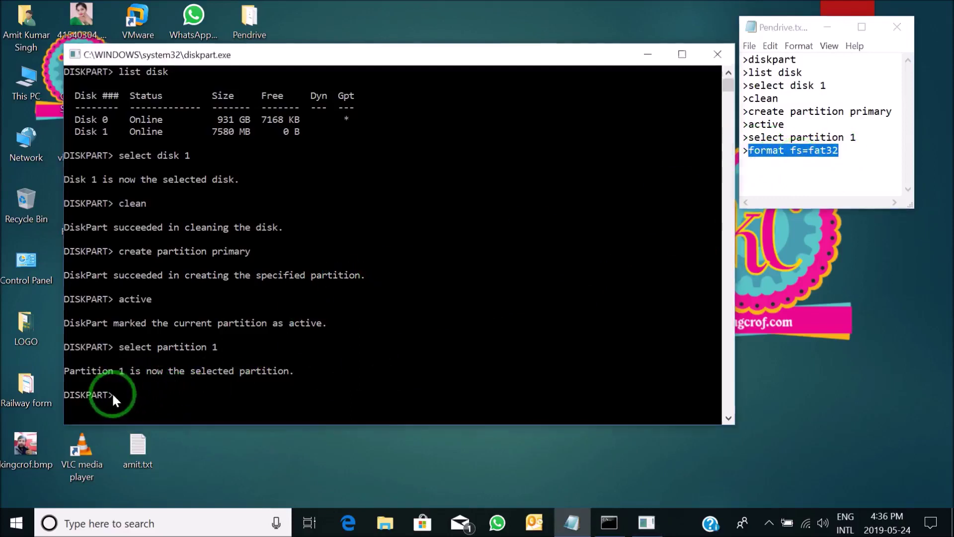
pyautogui.click(145, 398)
pyautogui.click(144, 395)
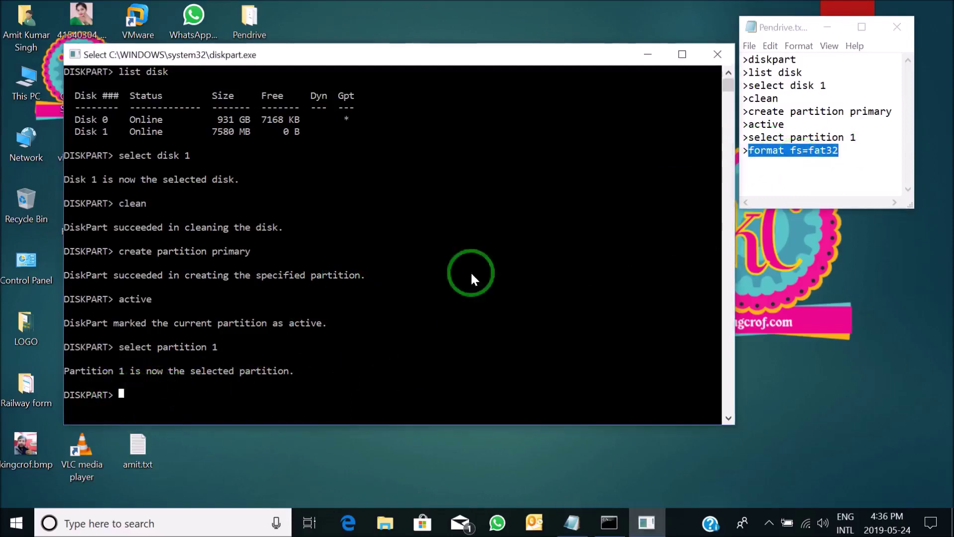
pyautogui.rightClick(470, 270)
pyautogui.rightClick(470, 270)
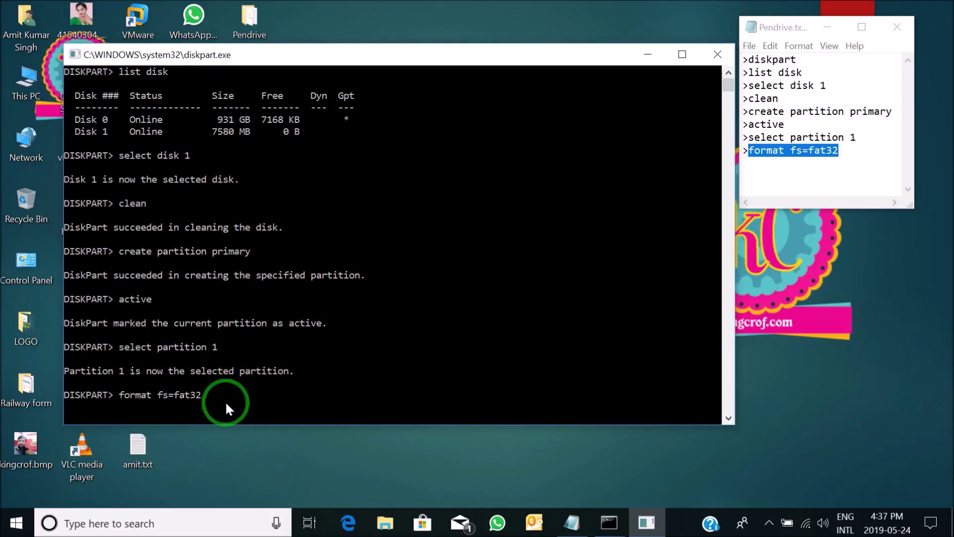
pyautogui.press('Return')
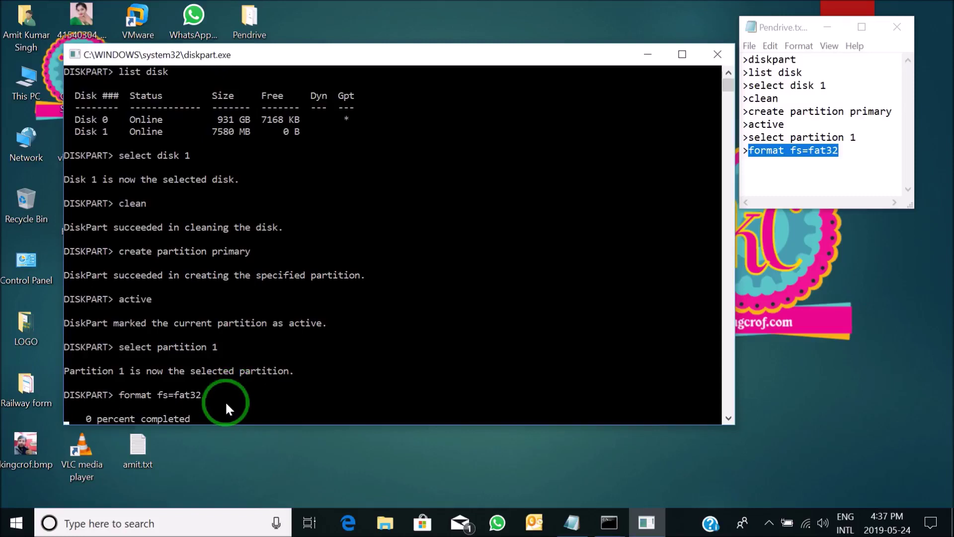
pyautogui.scroll(-2, 255, 345)
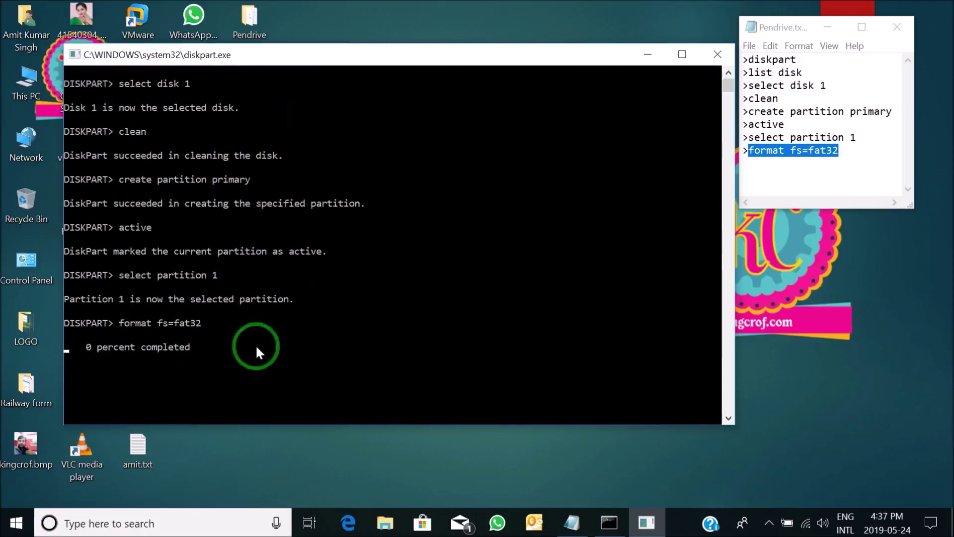
pyautogui.scroll(-1, 182, 366)
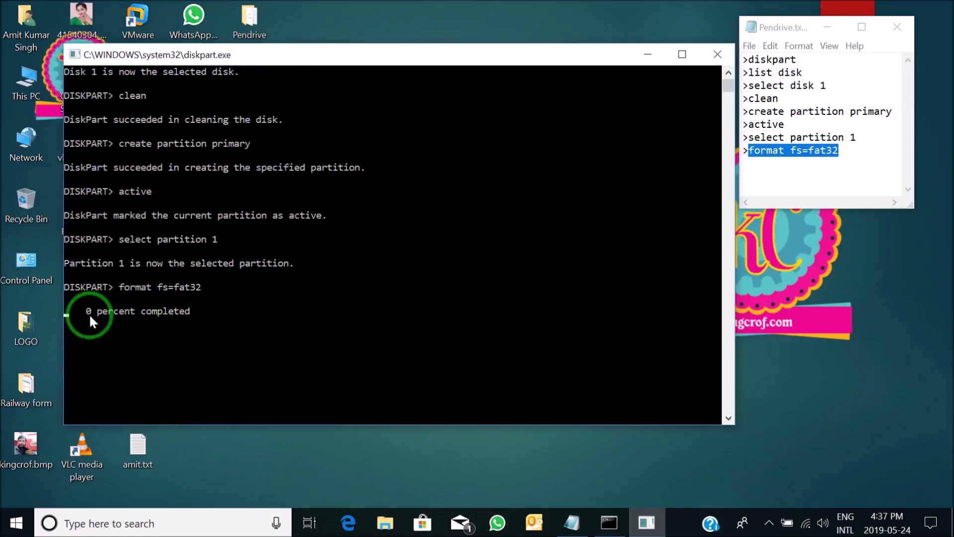
# Check the SDHC drive in This PC, close that window, and highlight the full command list in the Pendrive.txt notes for review
pyautogui.doubleClick(26, 84)
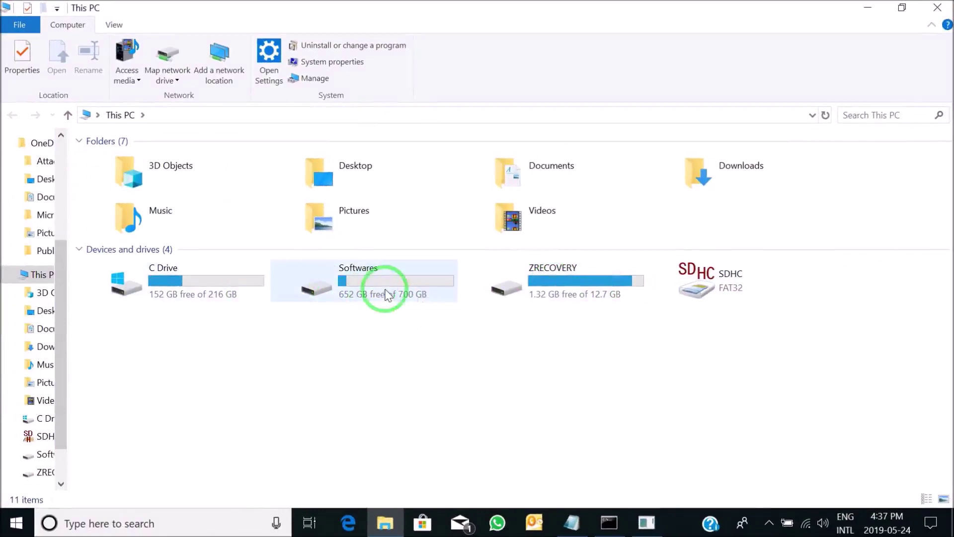
pyautogui.click(939, 8)
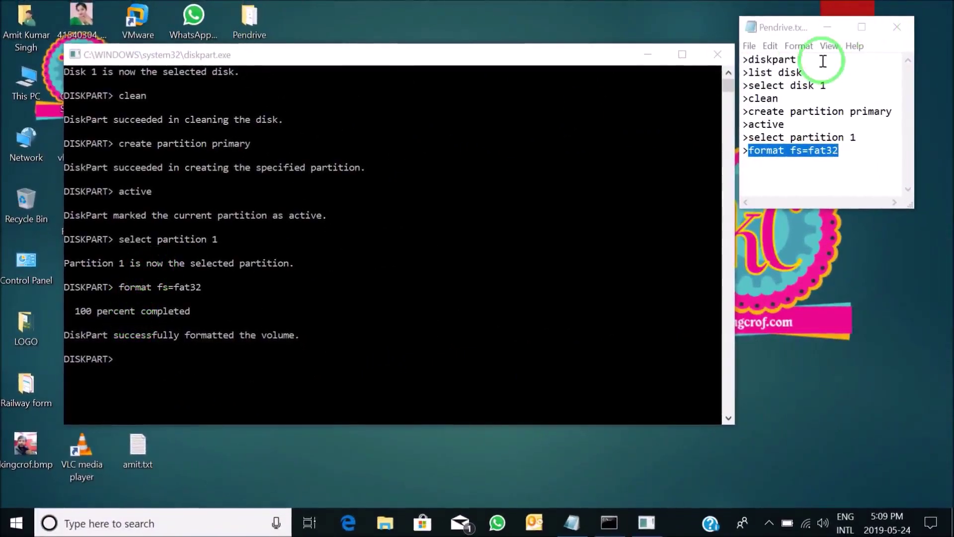
pyautogui.moveTo(744, 59); pyautogui.dragTo(840, 150)
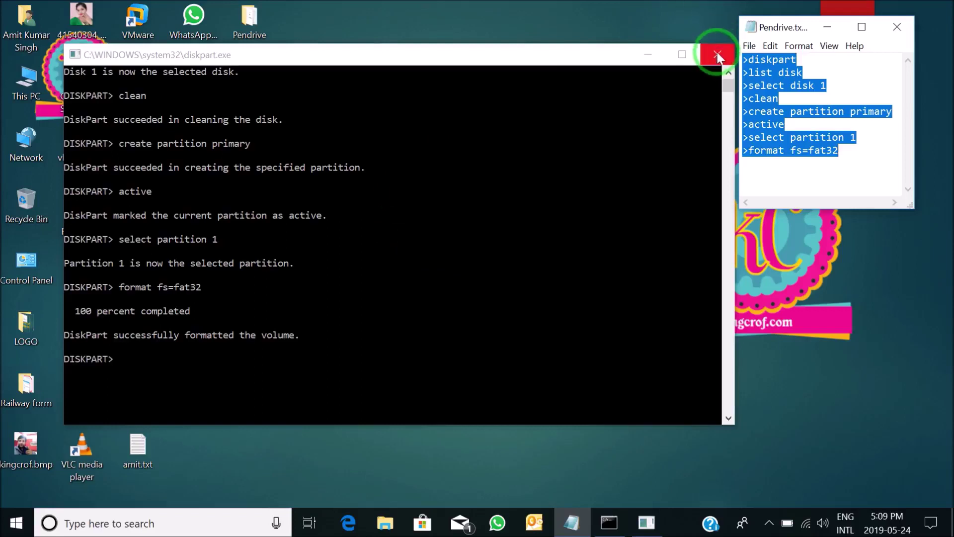
# Run the exit command at the DiskPart prompt to leave DiskPart
pyautogui.click(125, 356)
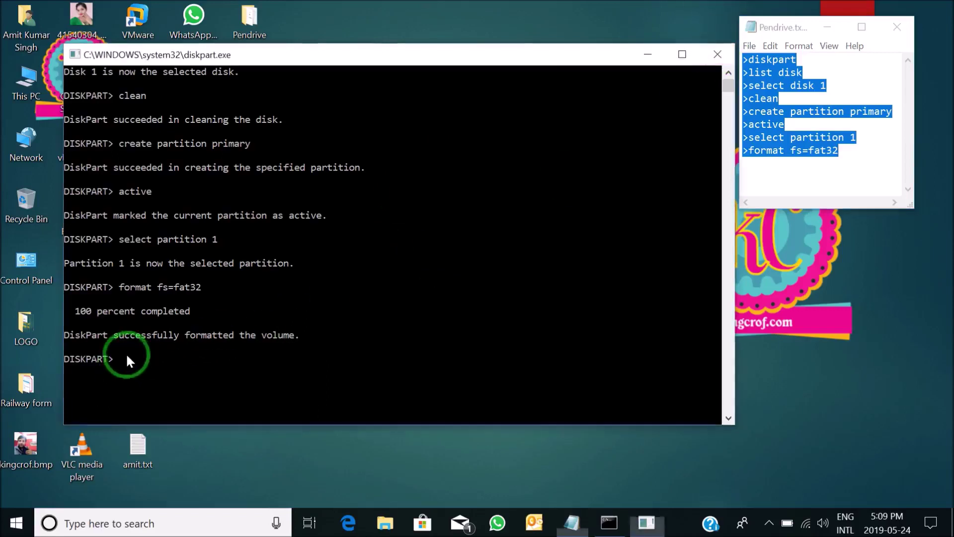
pyautogui.click(364, 360)
pyautogui.press('Escape')
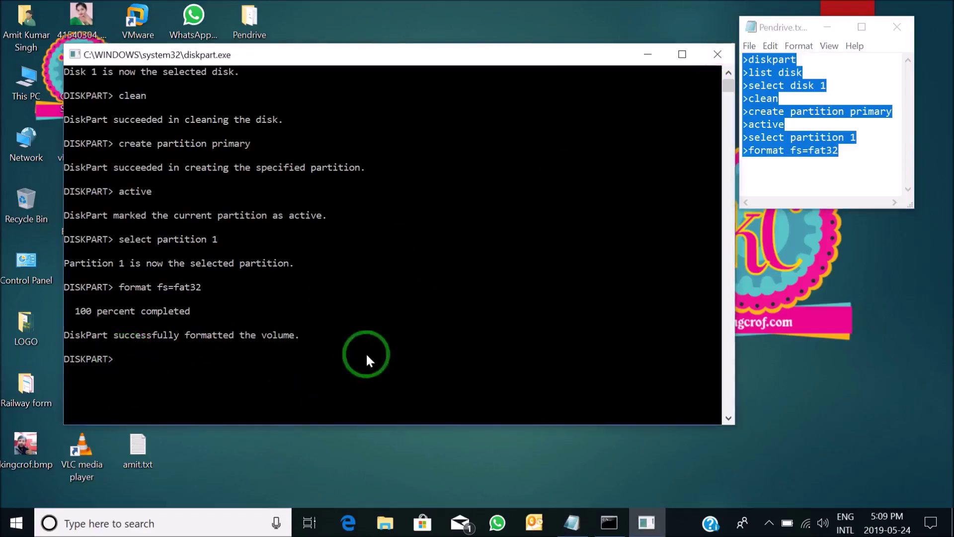
pyautogui.write('exit')
pyautogui.press('Return')
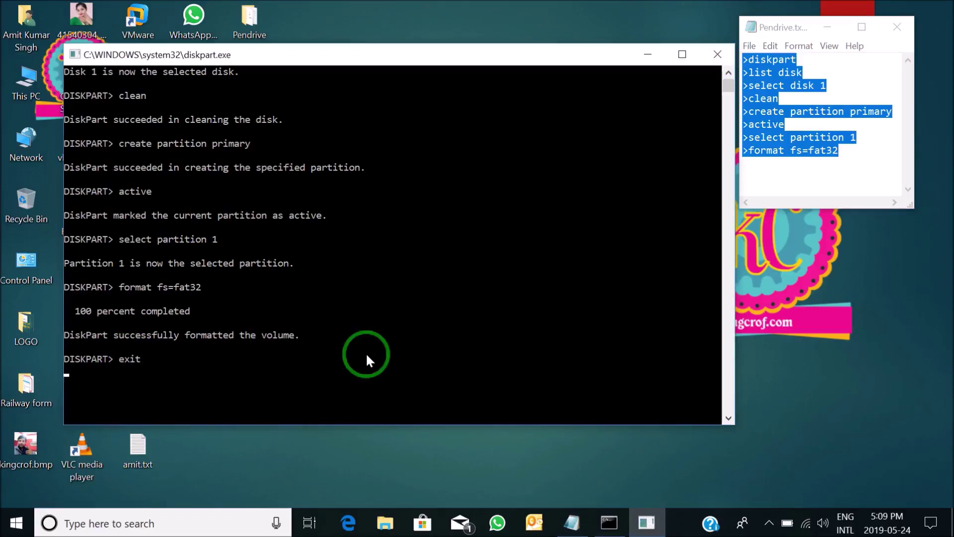
# Open the SDHC drive from This PC to check that it is accessible, return to the drive overview, and close the window
pyautogui.doubleClick(6, 84)
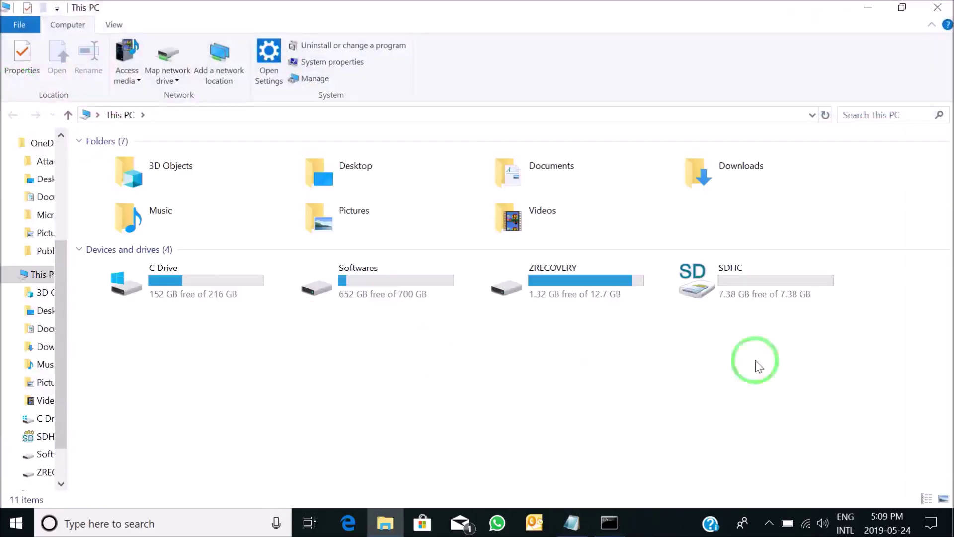
pyautogui.click(744, 279)
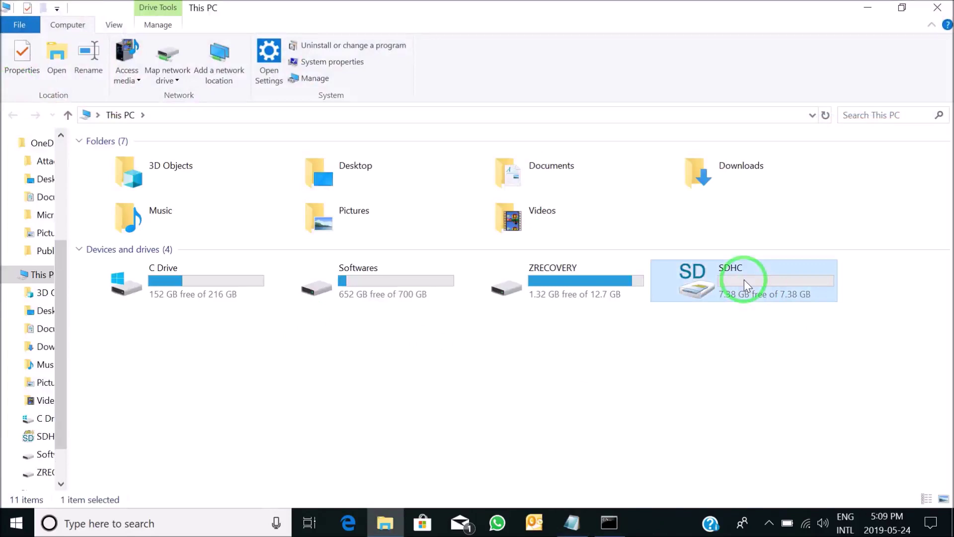
pyautogui.doubleClick(783, 284)
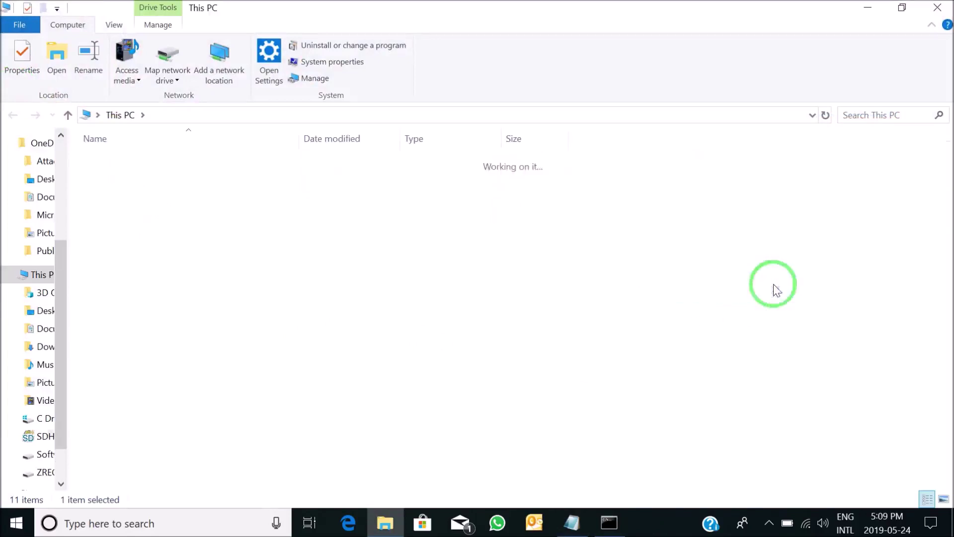
pyautogui.click(14, 118)
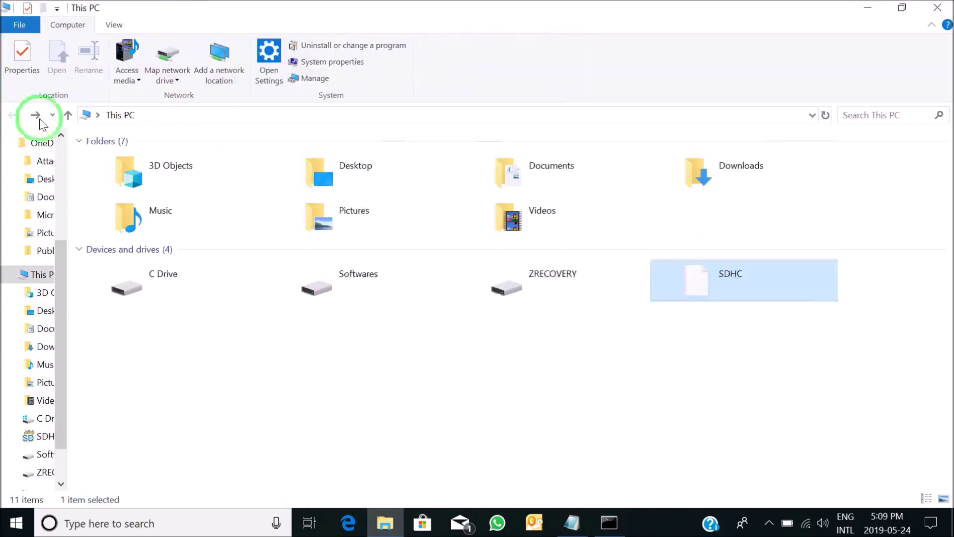
pyautogui.click(771, 283)
pyautogui.click(894, 22)
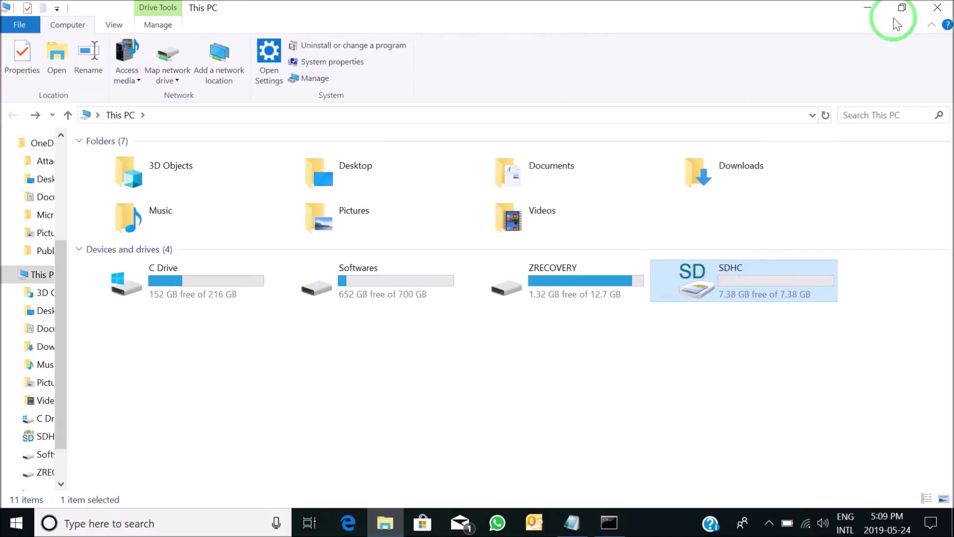
pyautogui.click(939, 6)
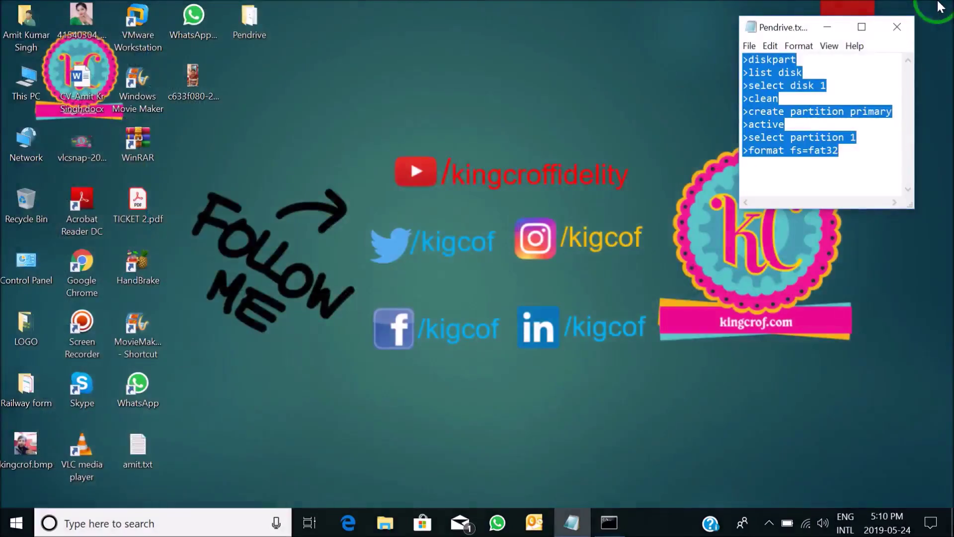
# Review the full DiskPart command list in the Pendrive.txt notes and clear the text selection
pyautogui.click(857, 160)
pyautogui.moveTo(857, 160); pyautogui.dragTo(621, 79)
pyautogui.click(850, 166)
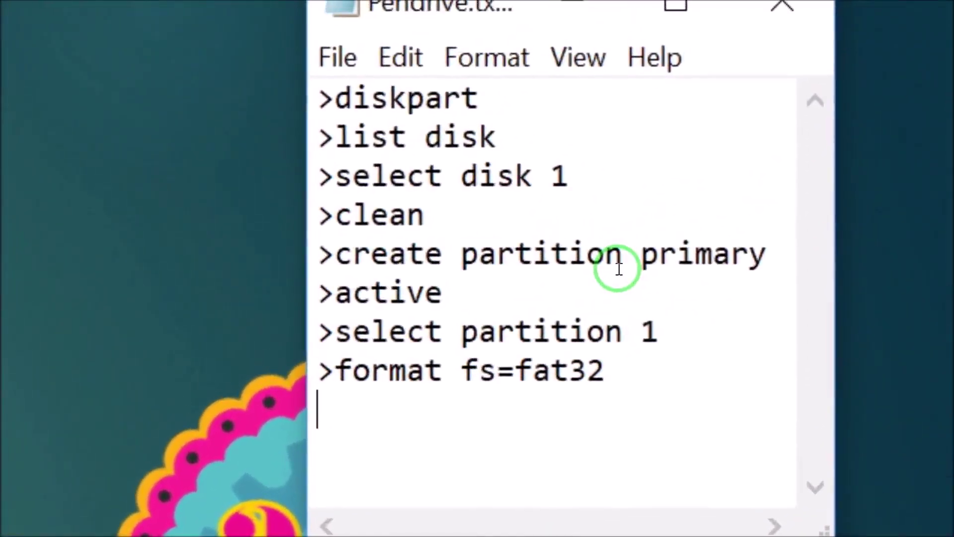
pyautogui.press('alt')
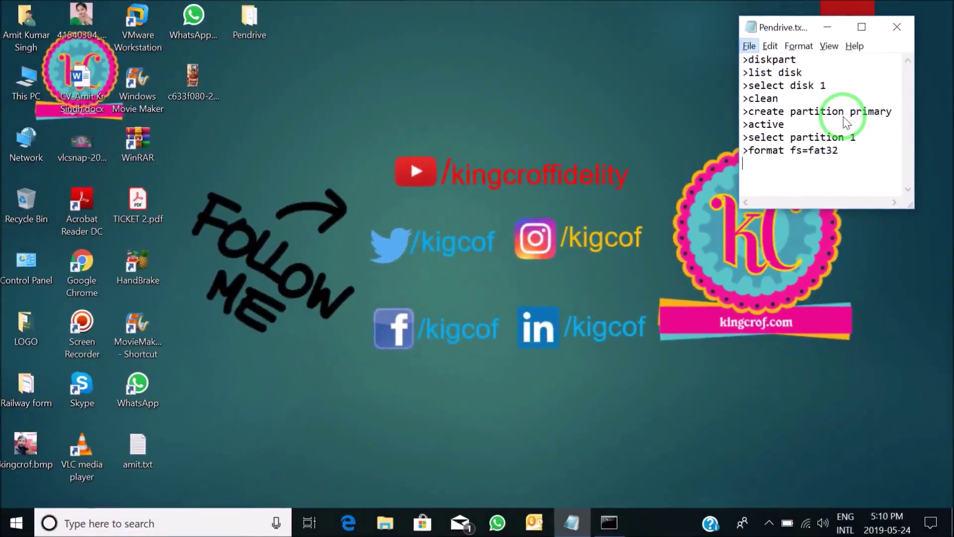